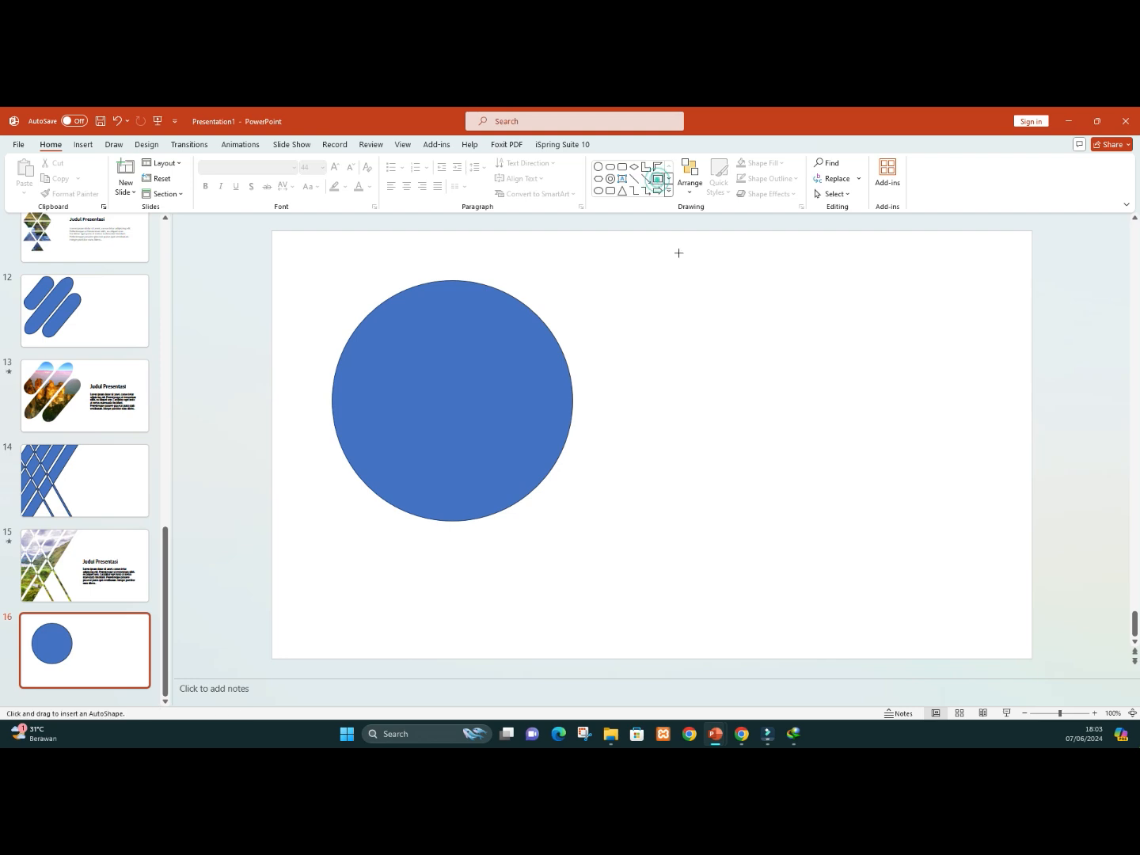
Draw a thin rectangular bar about 19 cm long and 0.3 cm wide and lay it diagonally across the circle's upper-left part.
mouse_move(675, 248)
left_mouse_down()
mouse_move(690, 370)
mouse_move(682, 673)
left_mouse_up()
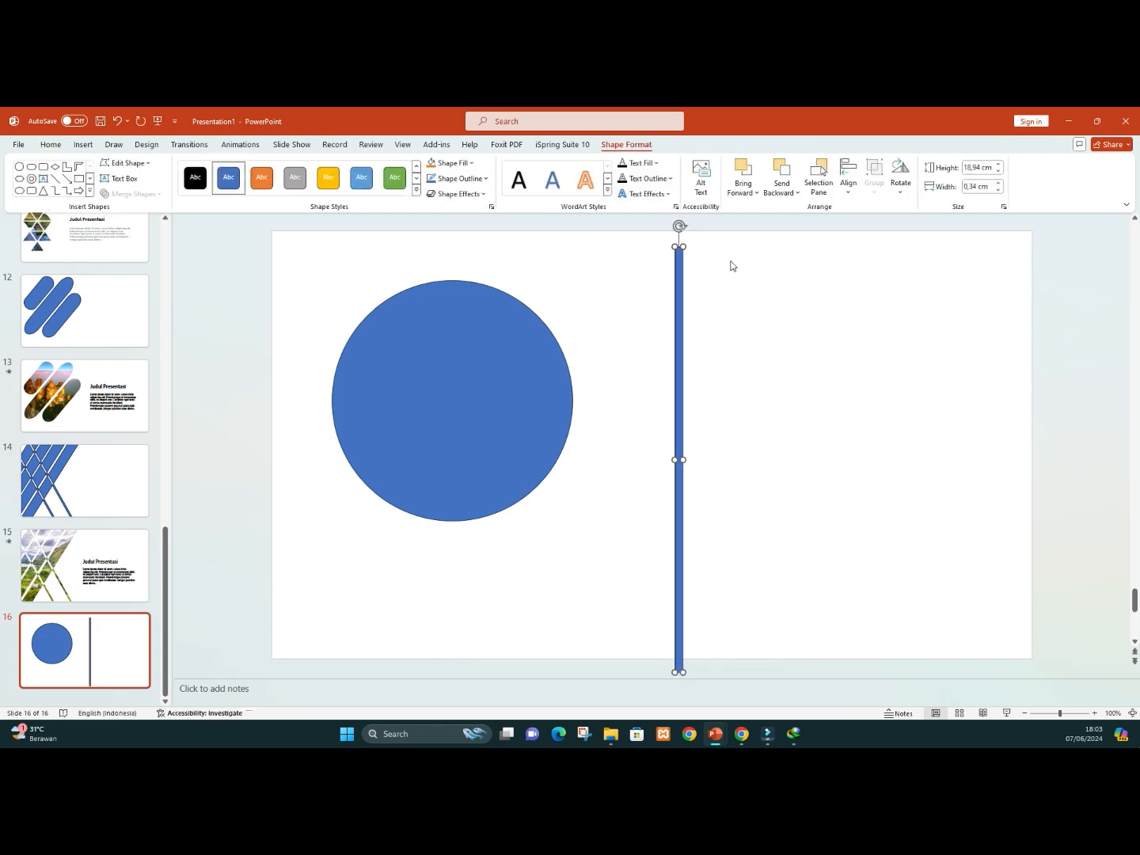
left_click_drag(682, 229, 824, 316)
left_click_drag(723, 414, 431, 301)
left_click(618, 330)
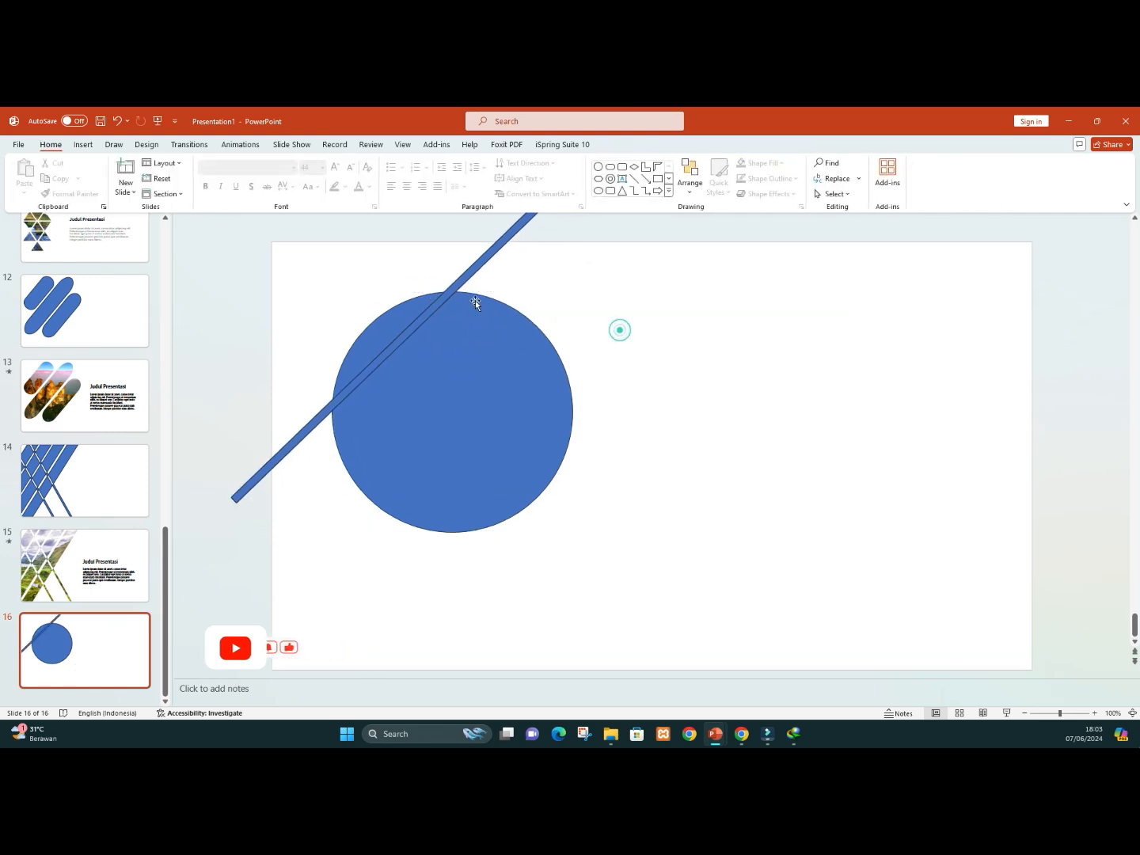
Duplicate the diagonal bar twice and place the parallel copies across the lower-right part of the circle.
left_click(465, 285)
key("ctrl+d")
key("ctrl+d")
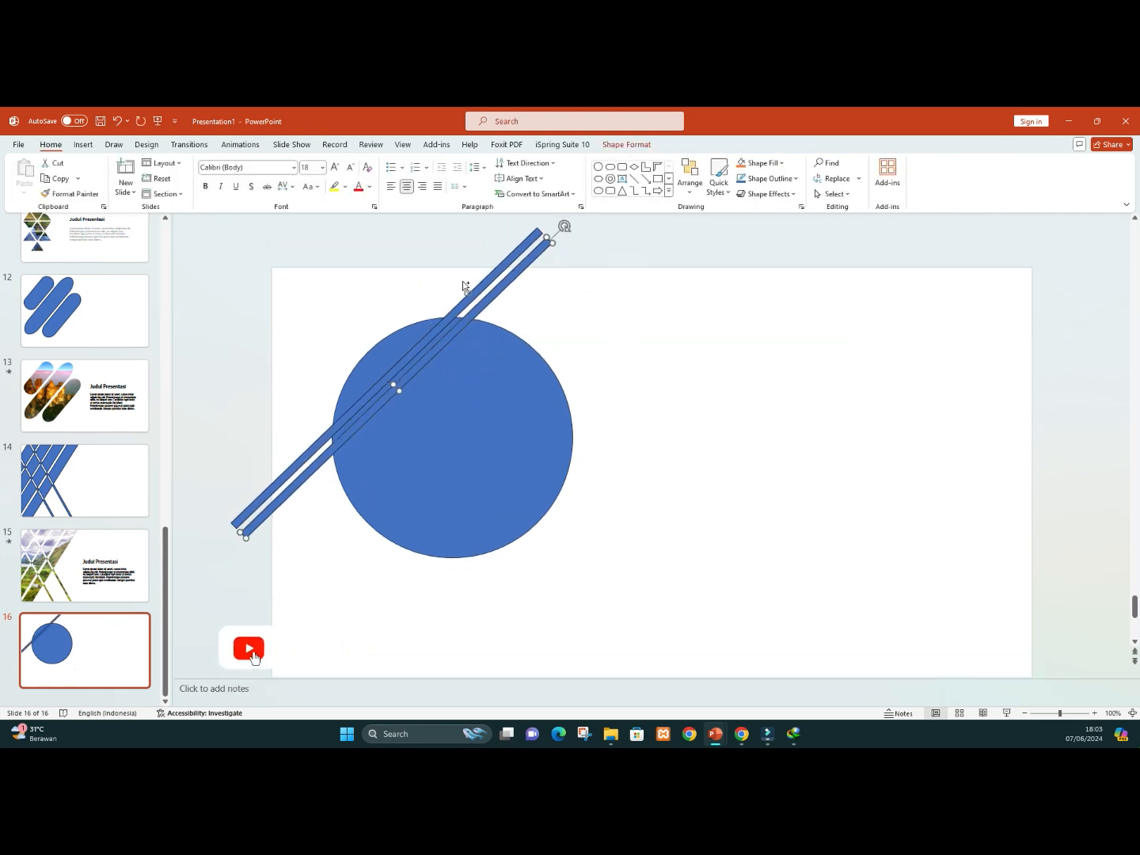
left_click_drag(480, 308, 547, 382)
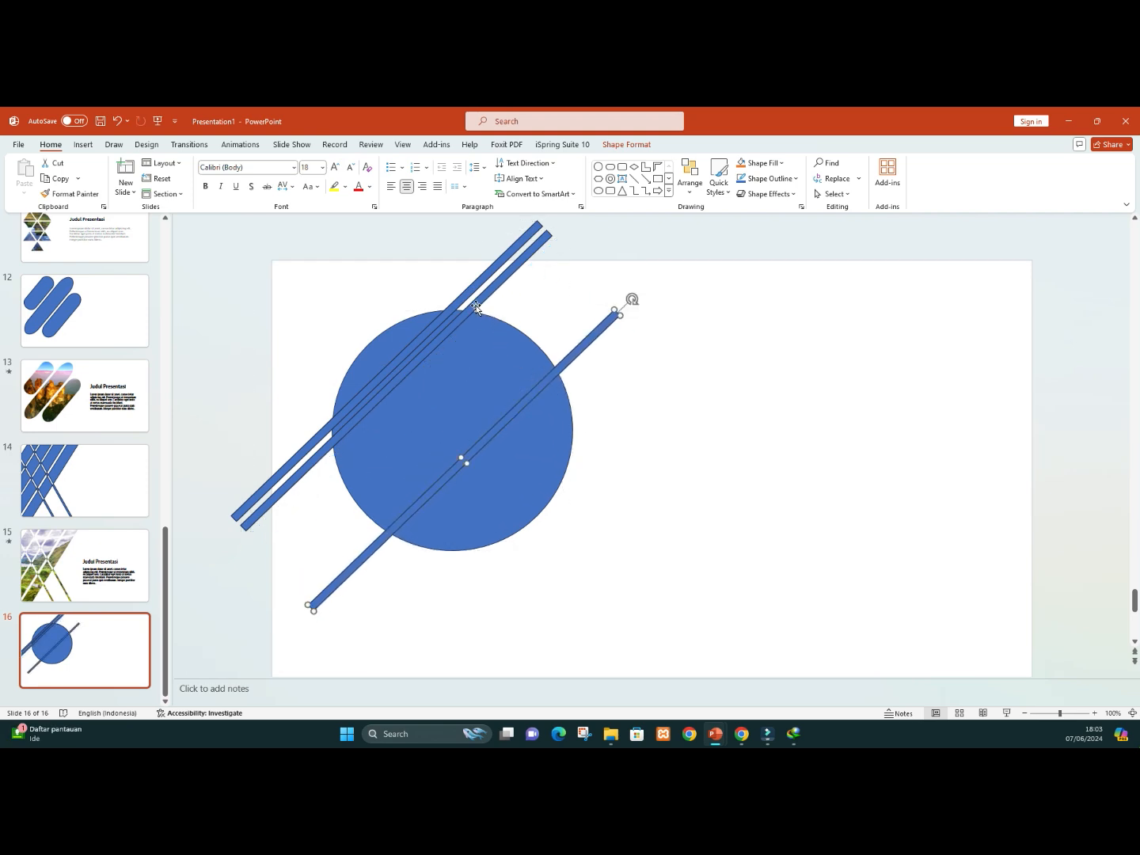
left_click_drag(475, 308, 596, 405)
left_click(555, 327)
left_click_drag(558, 324, 599, 351)
left_click(588, 331)
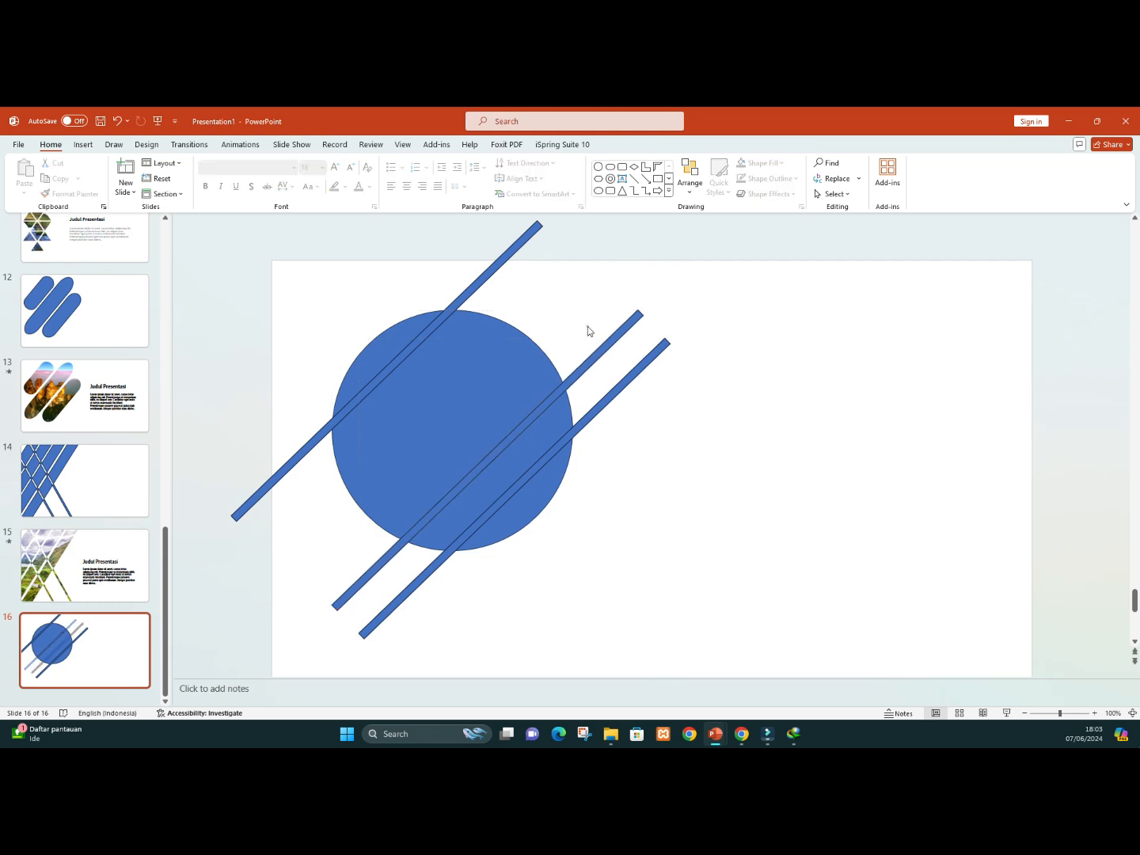
Duplicate the upper-left bar twice more and space all five parallel bars evenly across the circle.
left_click(482, 281)
key("ctrl+d")
key("ctrl+d")
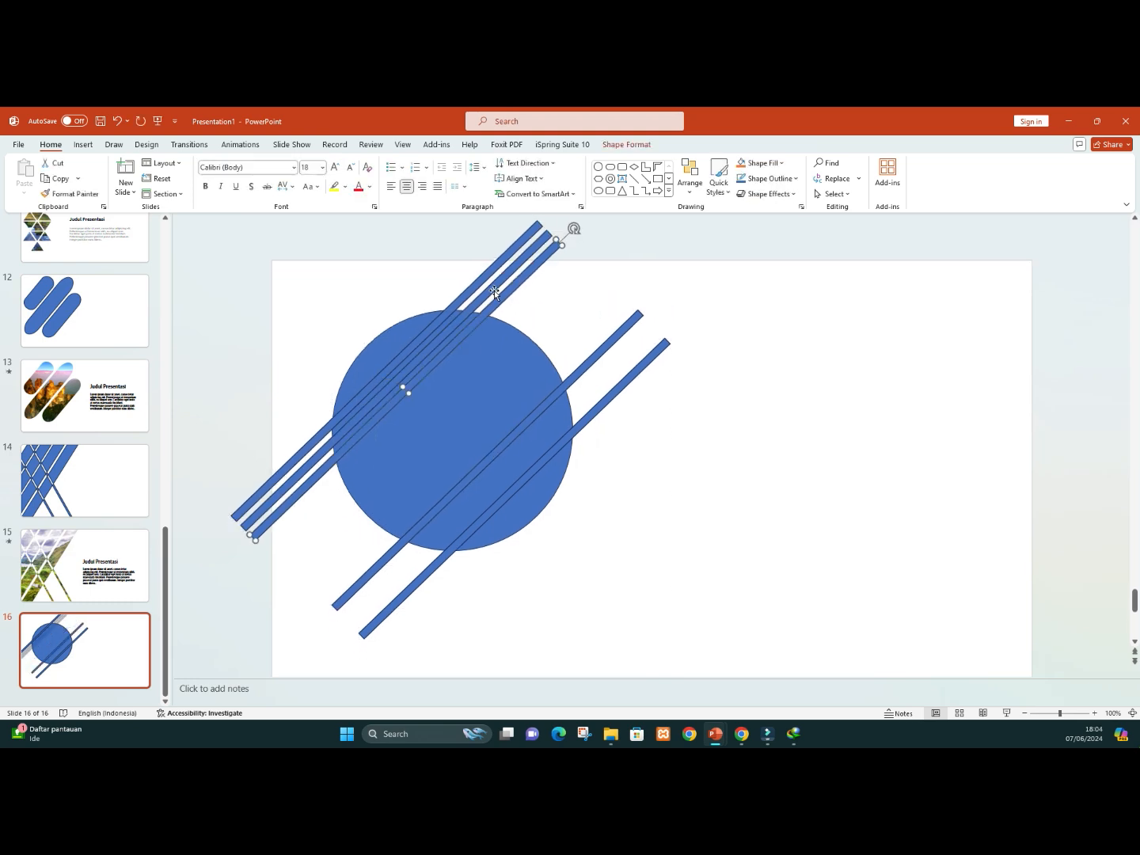
left_click_drag(492, 310, 544, 350)
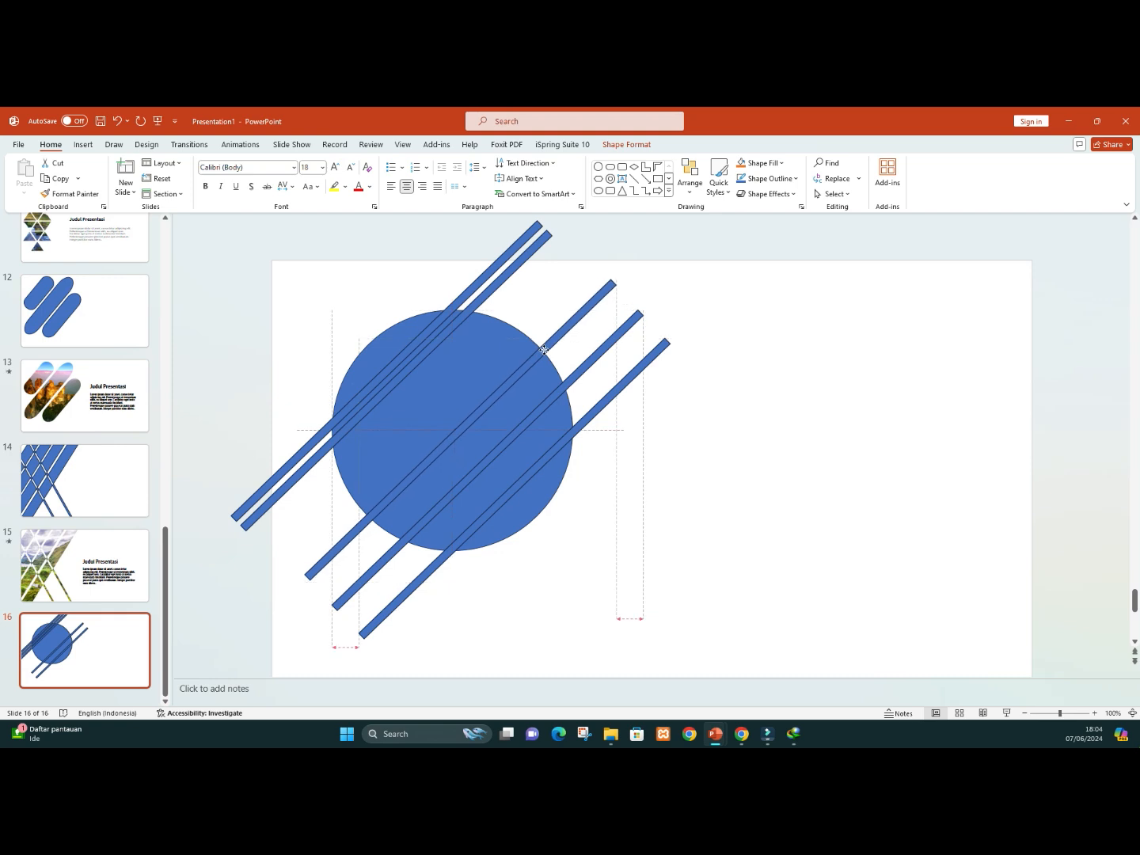
left_click_drag(544, 352, 544, 352)
mouse_move(478, 302)
left_mouse_down()
mouse_move(516, 326)
mouse_move(467, 313)
mouse_move(481, 318)
left_mouse_up()
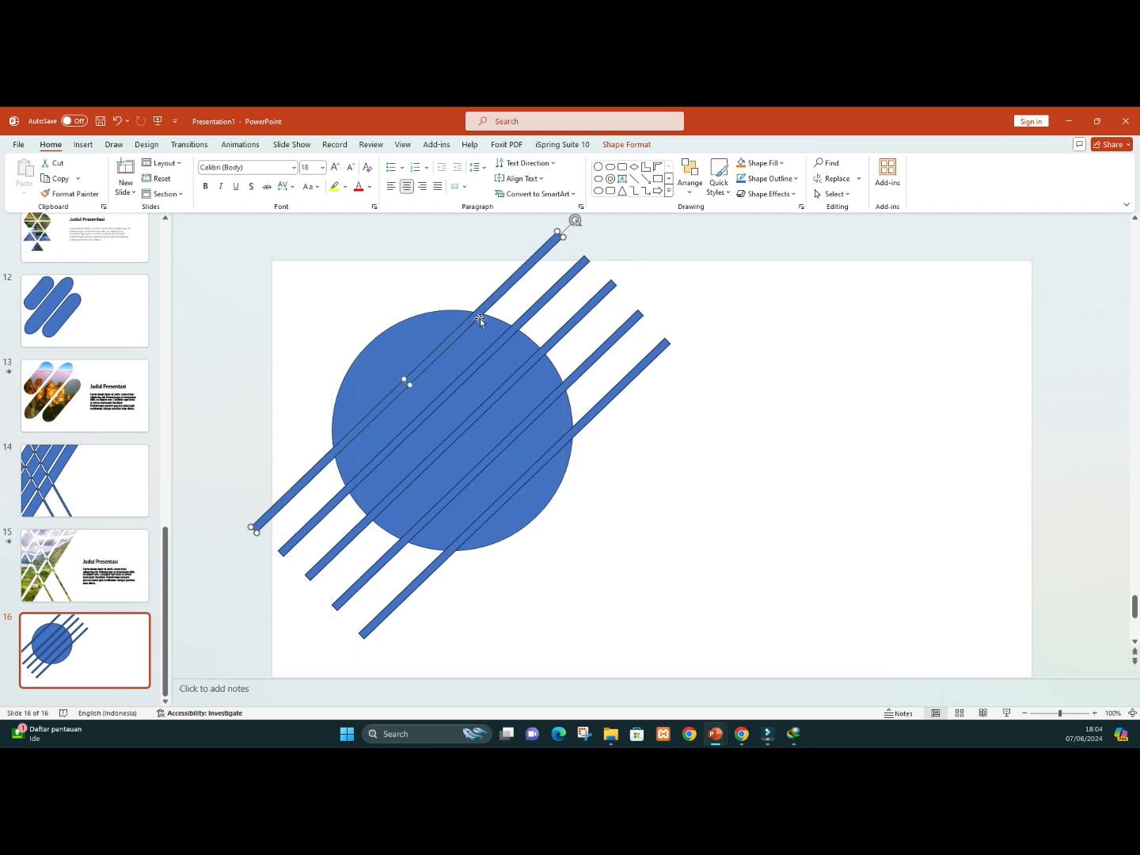
left_click(727, 368)
Duplicate the uppermost diagonal bar and place the copy one even interval further toward the circle's upper-left edge.
left_click(484, 299)
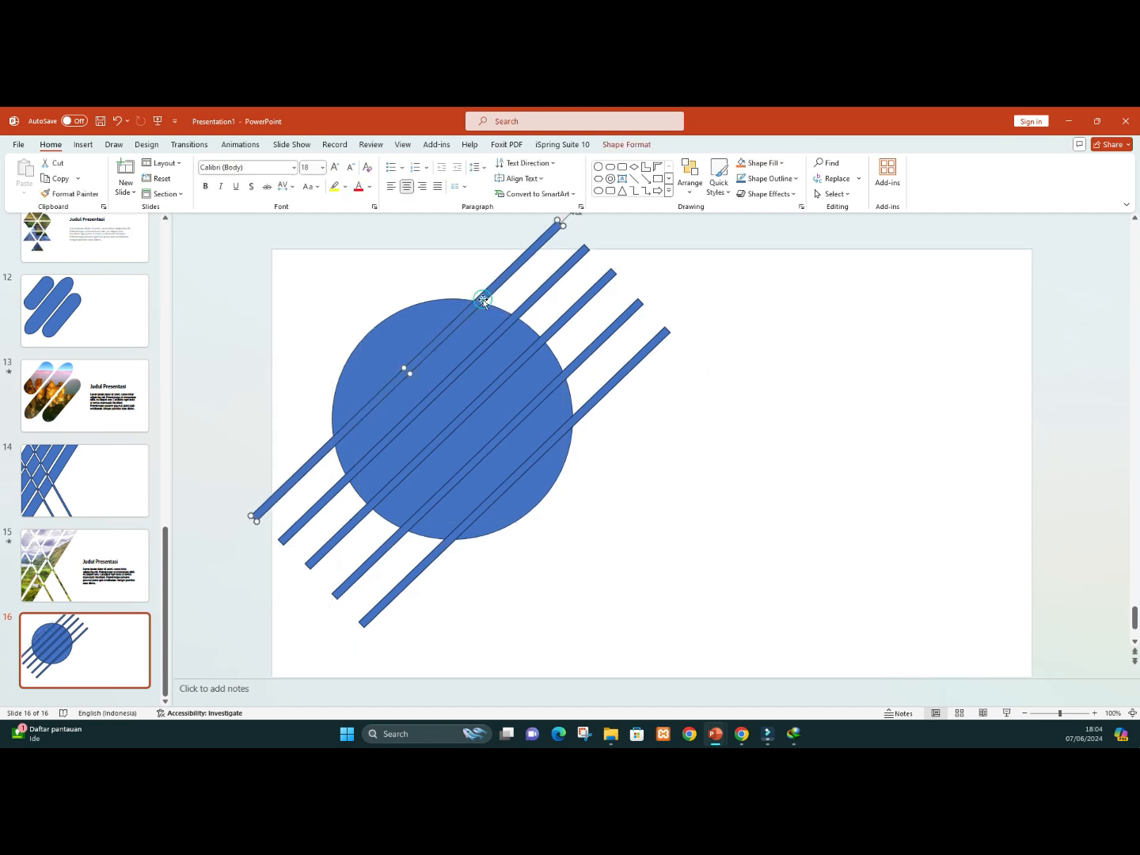
key("ctrl+d")
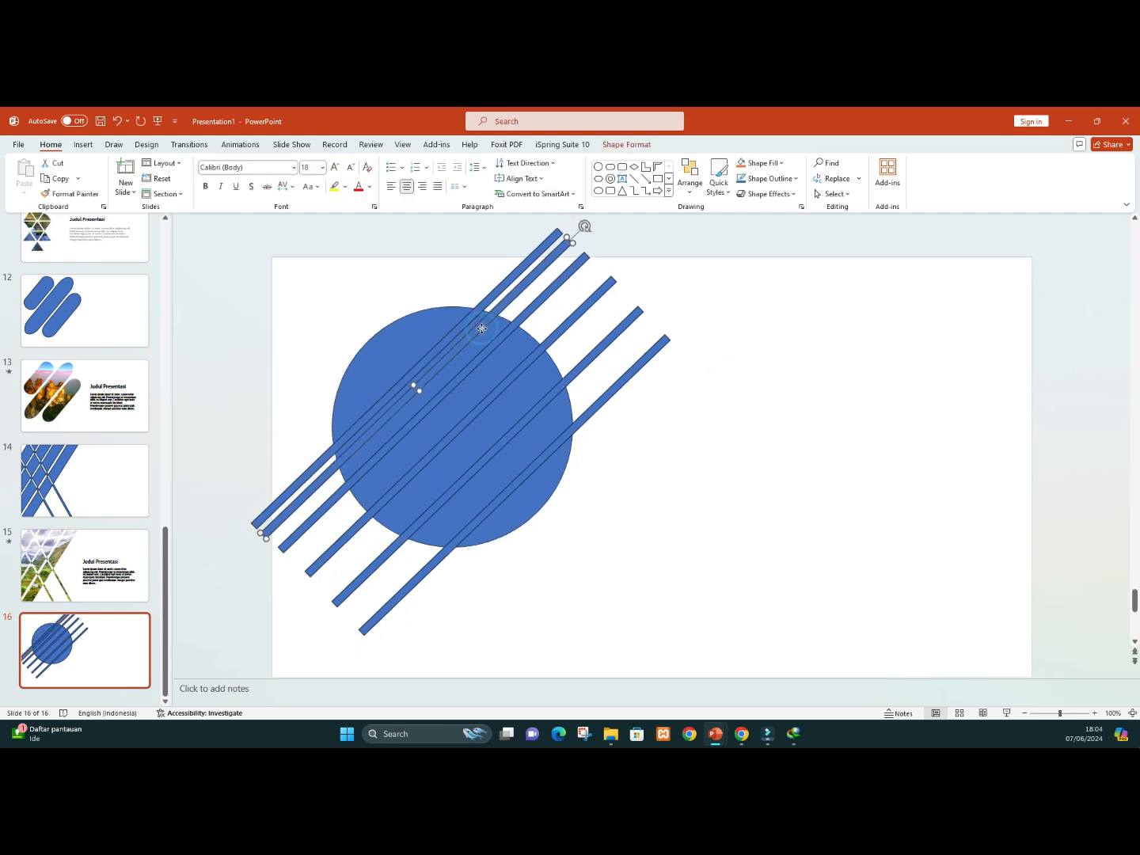
left_click_drag(481, 328, 449, 296)
left_click(732, 382)
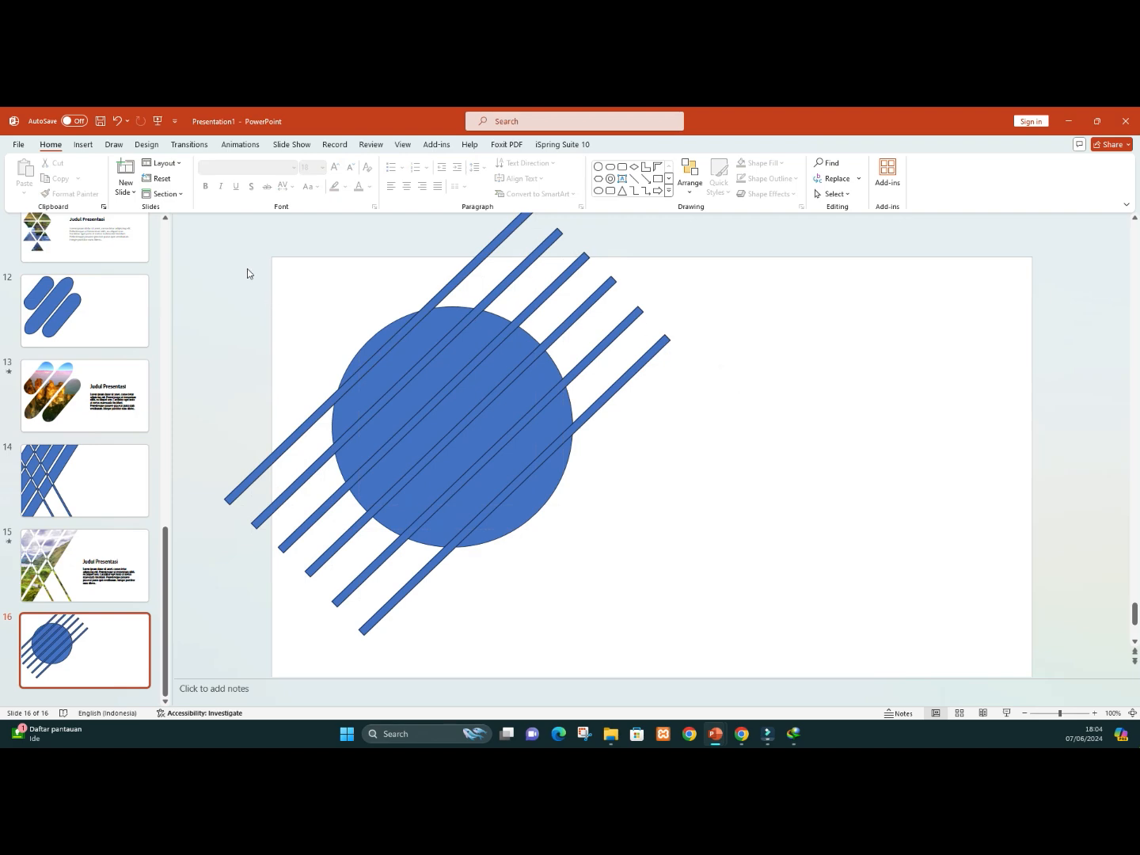
Select the circle together with all six bars and merge them using Combine.
scroll(247, 269, "down", 3)
left_click_drag(256, 250, 833, 597)
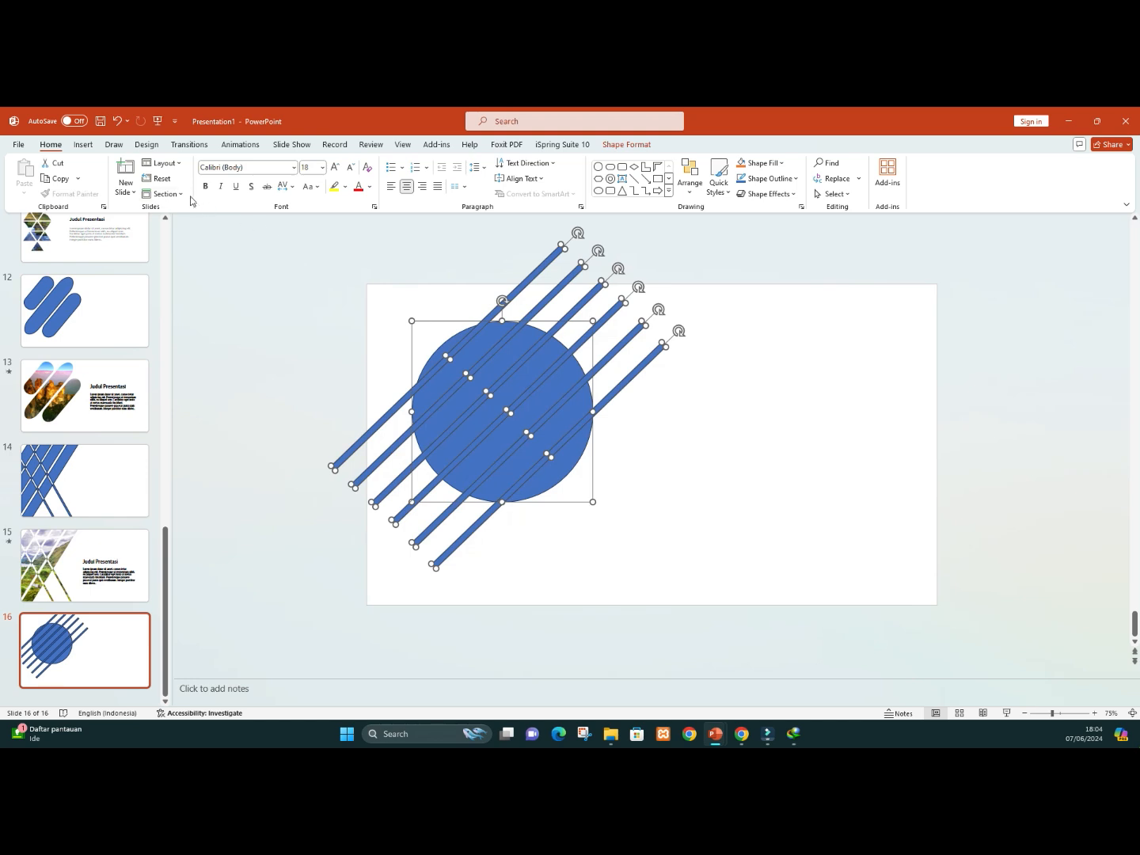
left_click(626, 145)
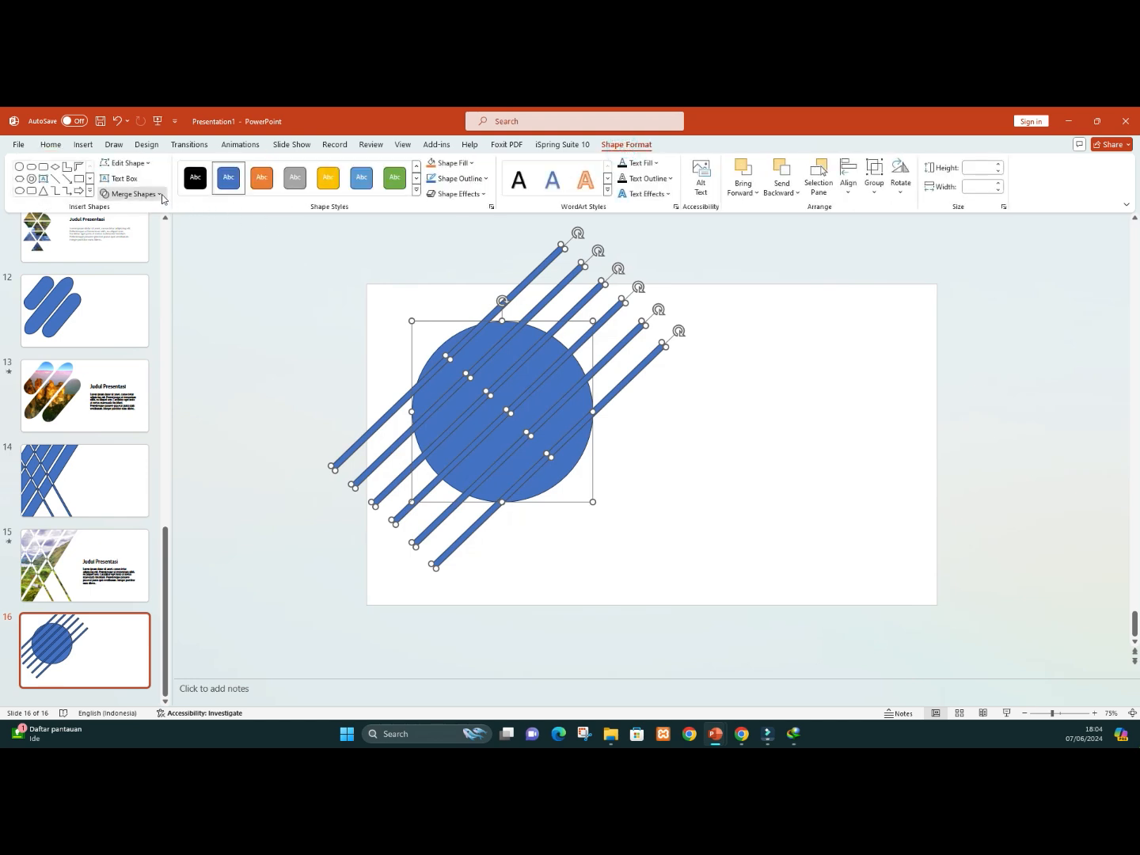
left_click(160, 193)
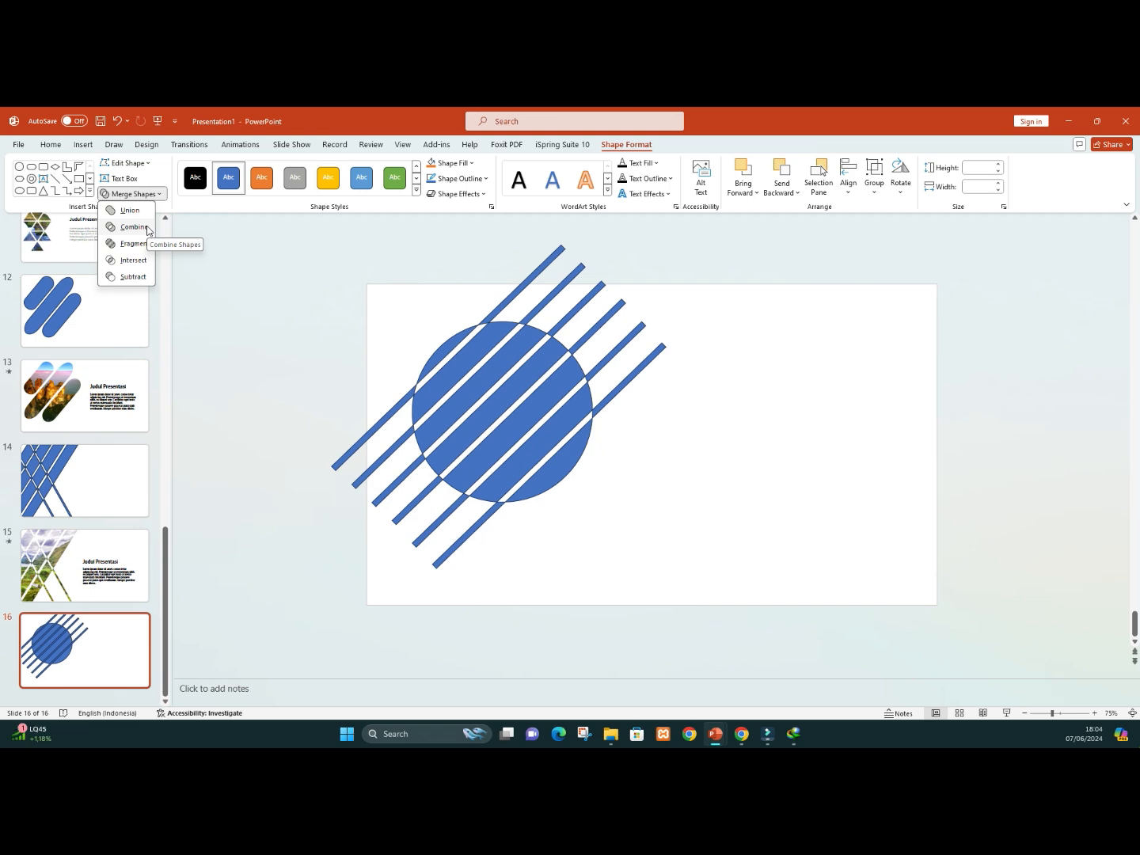
left_click(132, 227)
left_click(317, 254)
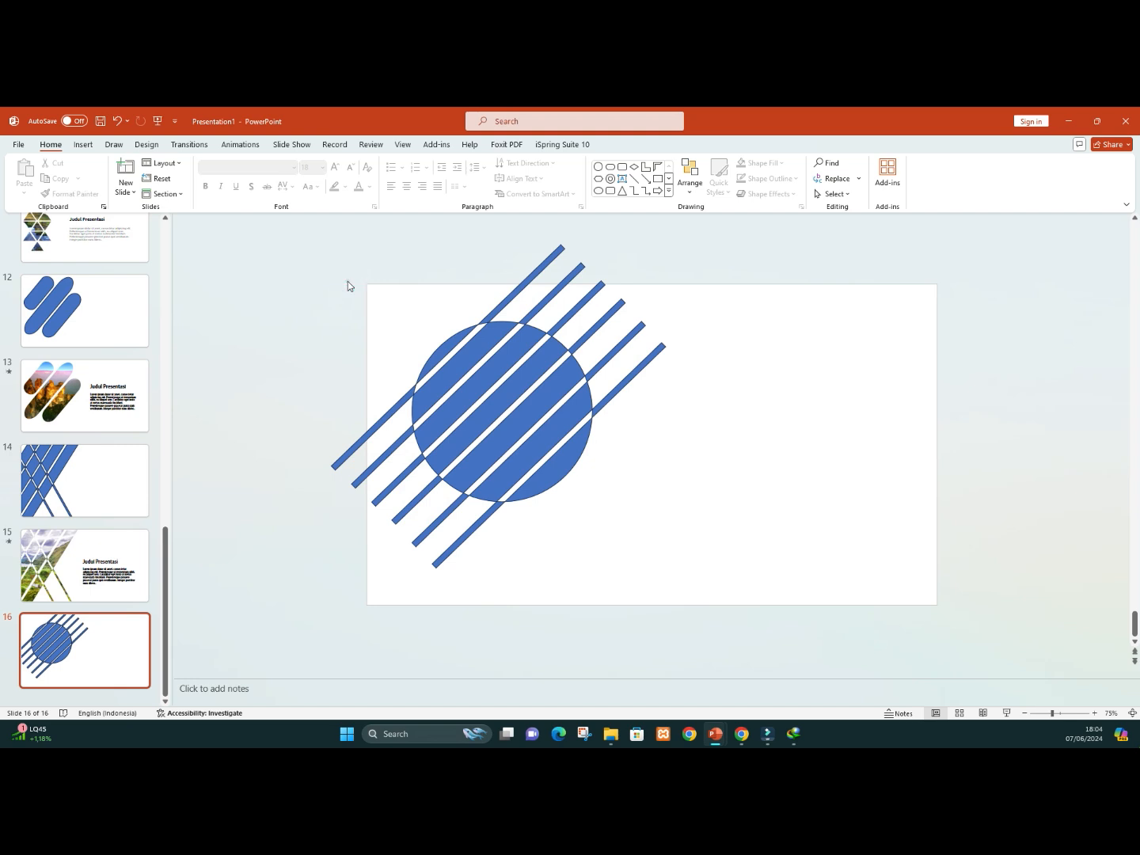
Copy the combined striped-circle shape on slide 16.
left_click(322, 260)
left_click(322, 259)
left_click(488, 334)
left_click(312, 295)
left_click_drag(257, 218, 759, 623)
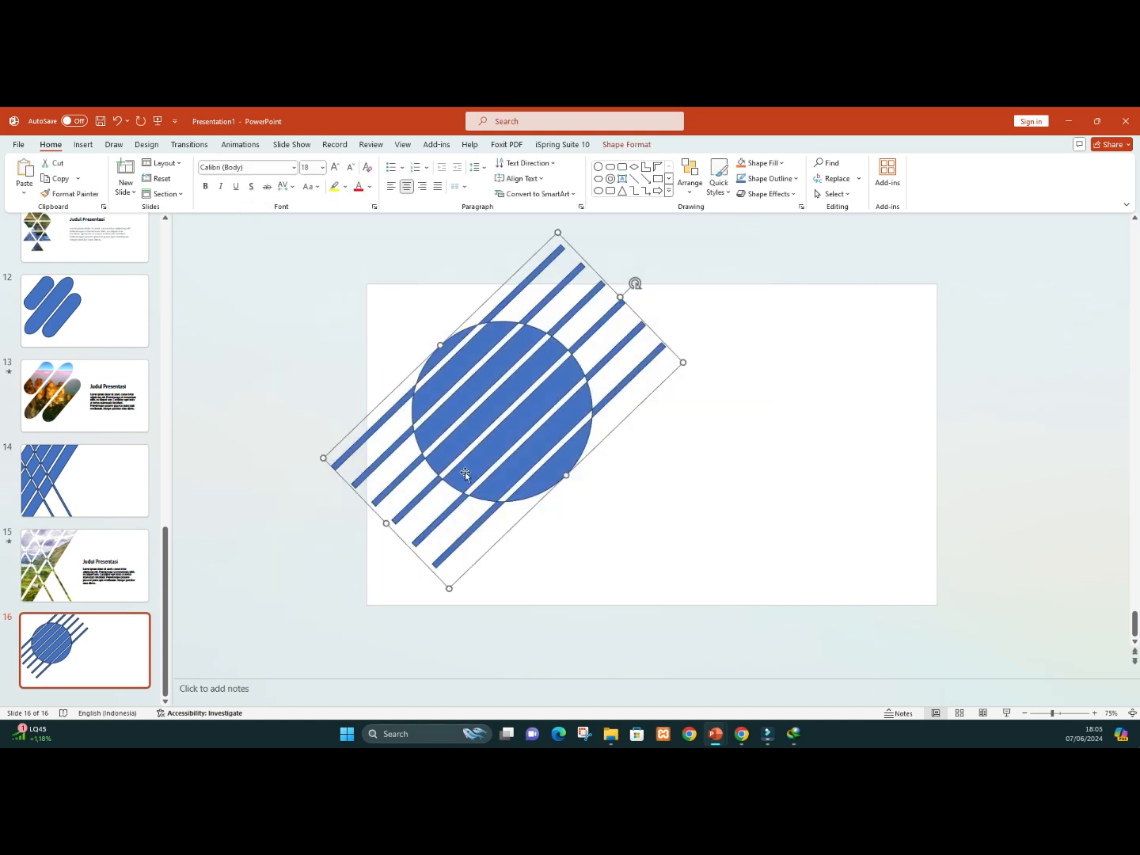
left_click(266, 281)
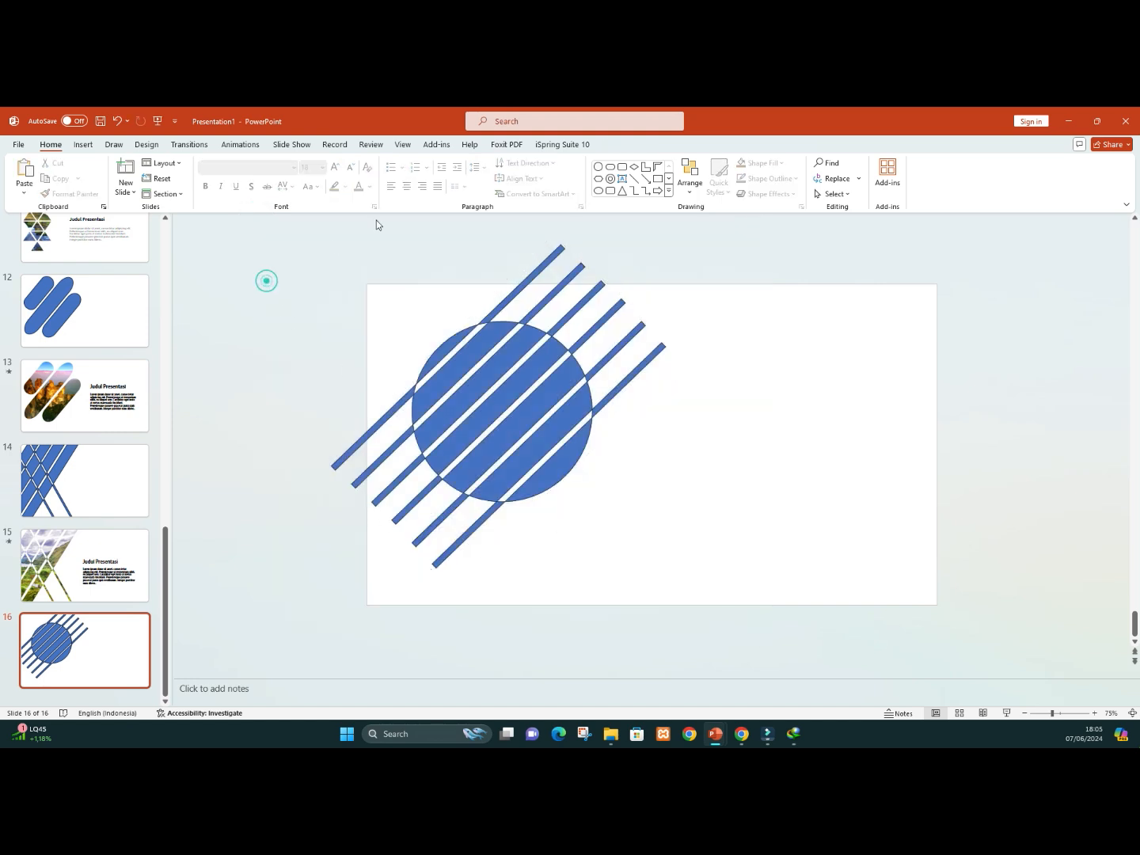
In Slide Master view, delete every placeholder from the Title Only layout and paste the striped-circle shape onto it.
left_click(400, 145)
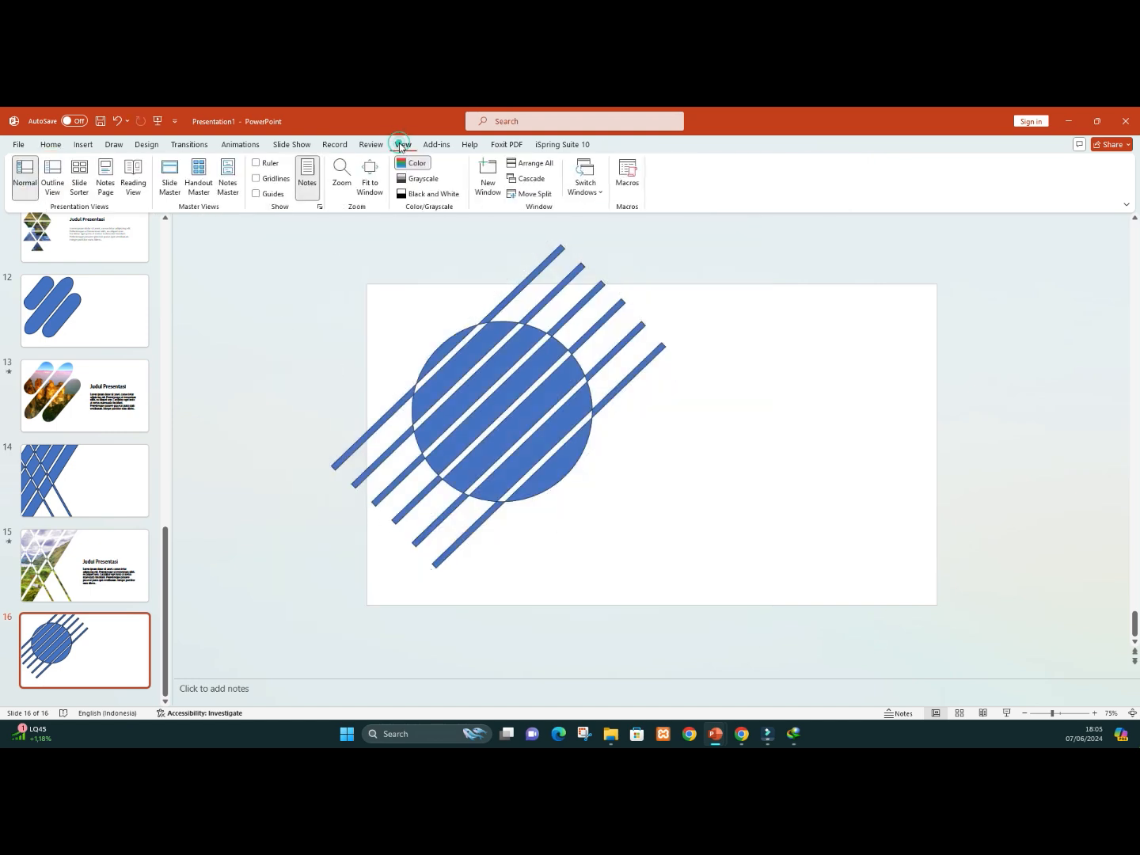
left_click(169, 178)
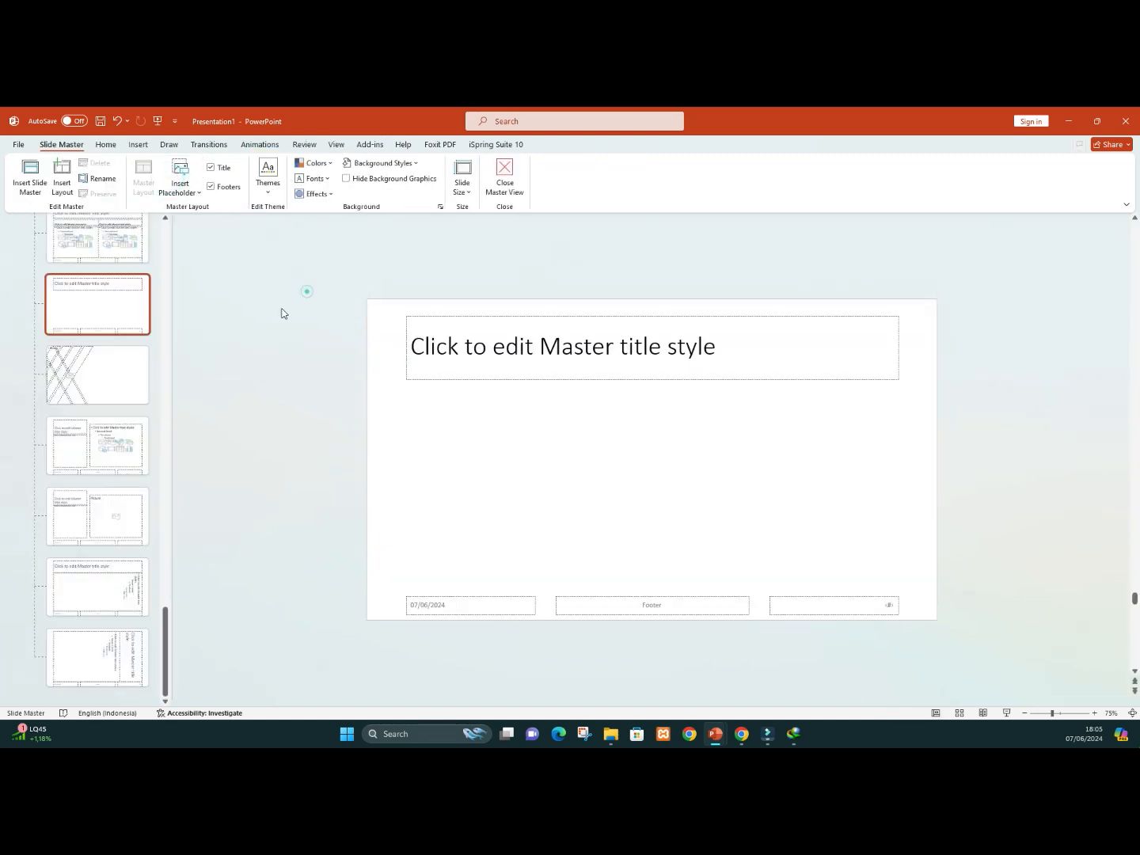
left_click(116, 310)
left_click_drag(316, 267, 1042, 657)
key("Delete")
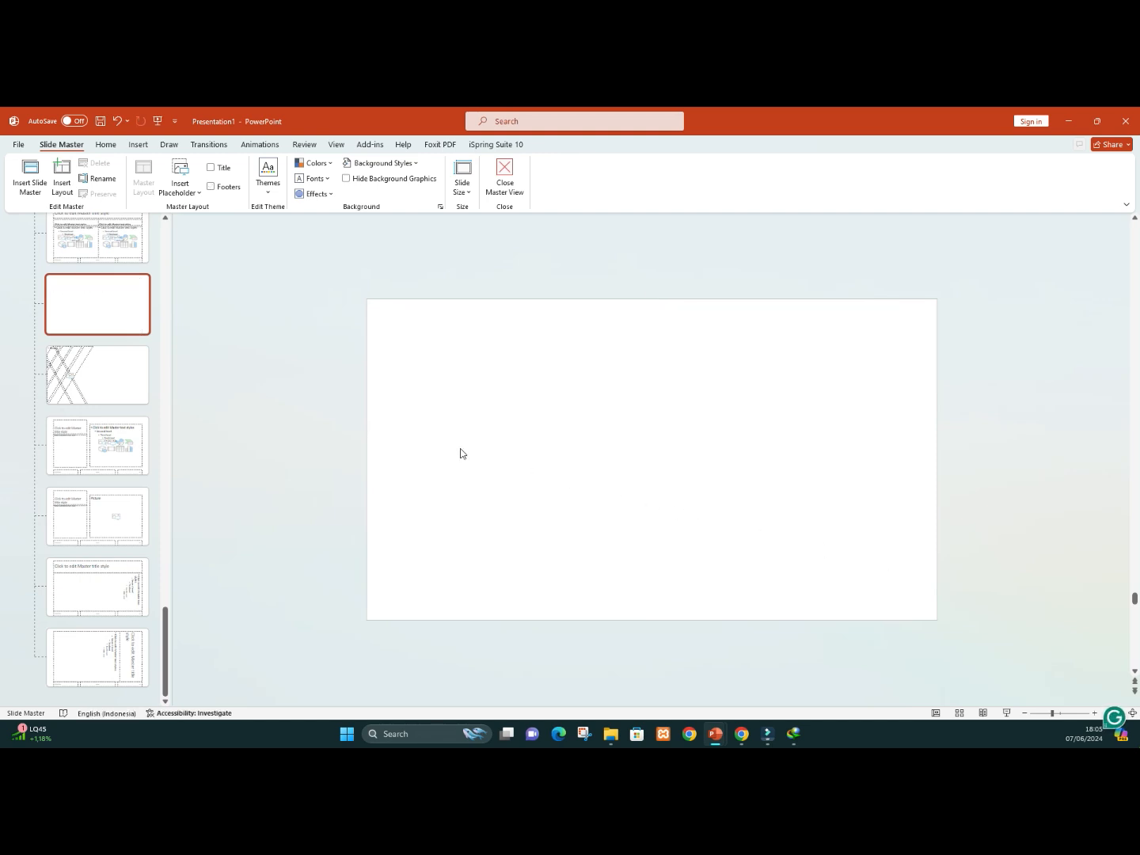
key("ctrl+v")
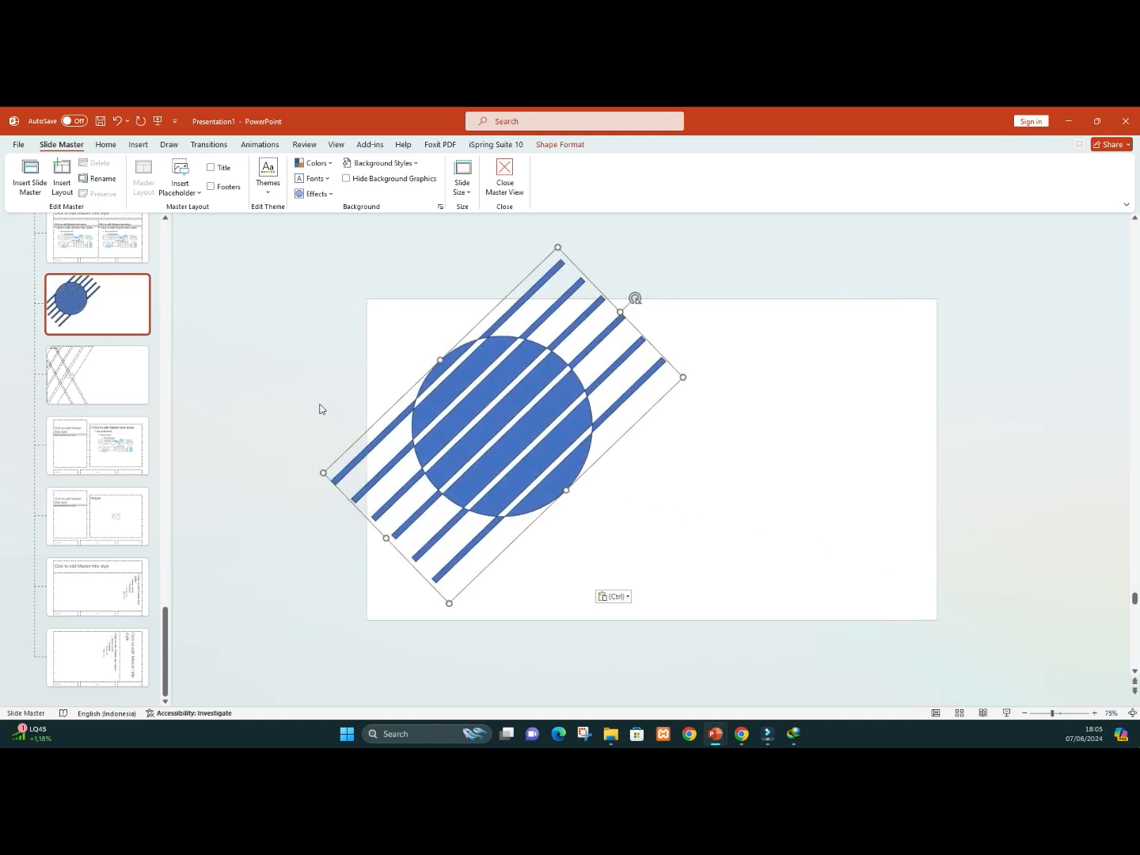
left_click(338, 405)
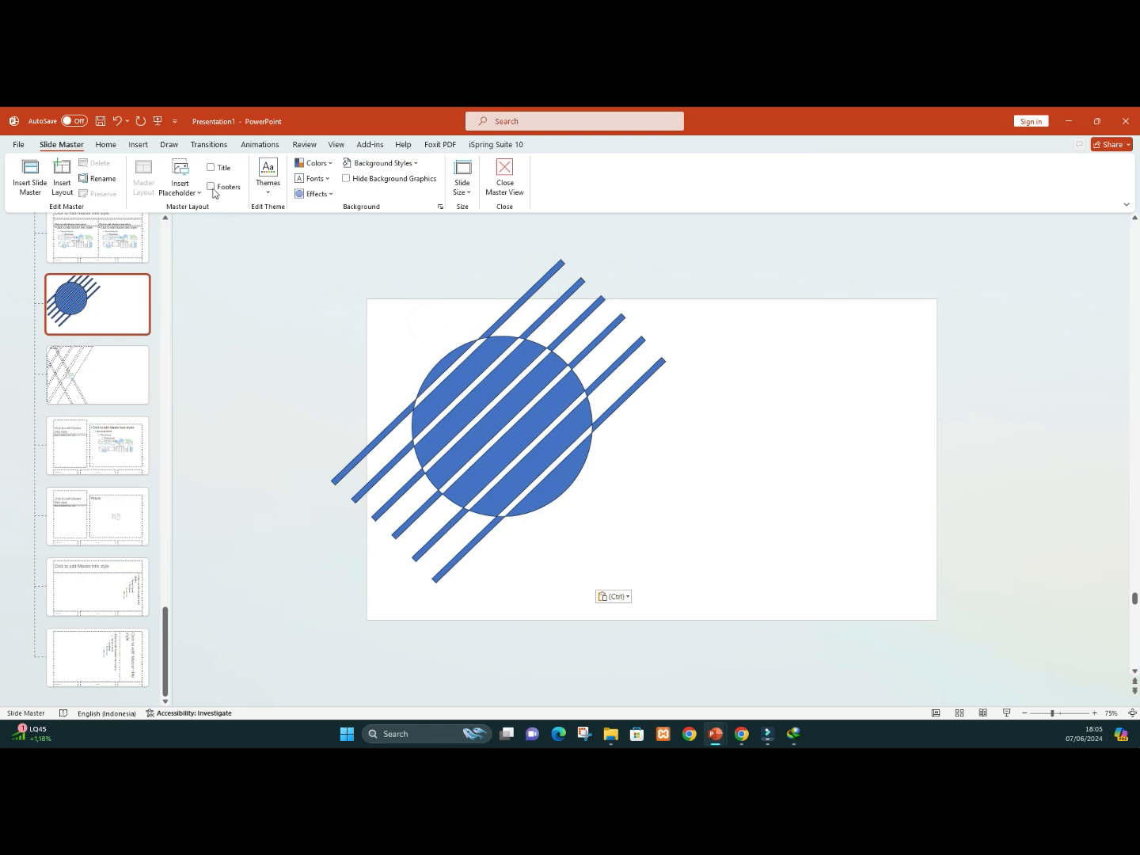
left_click(180, 189)
left_click(196, 262)
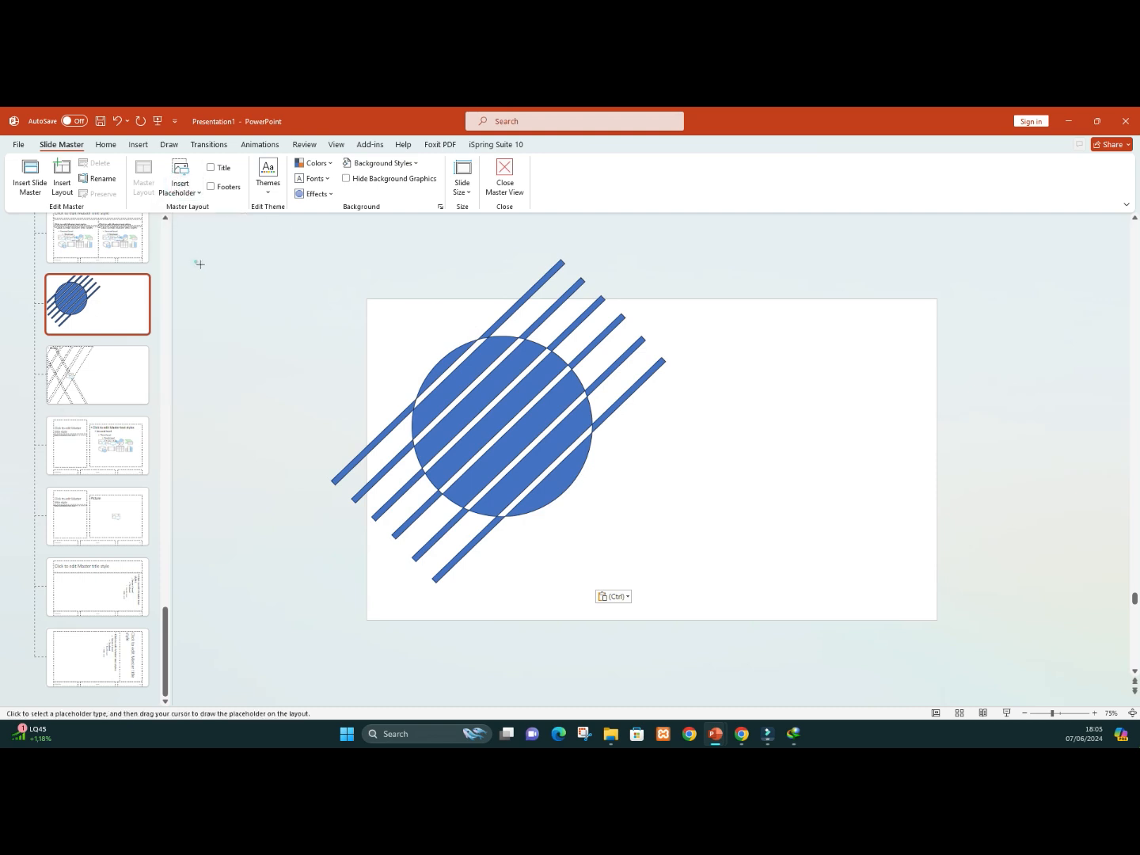
left_click_drag(263, 233, 273, 241)
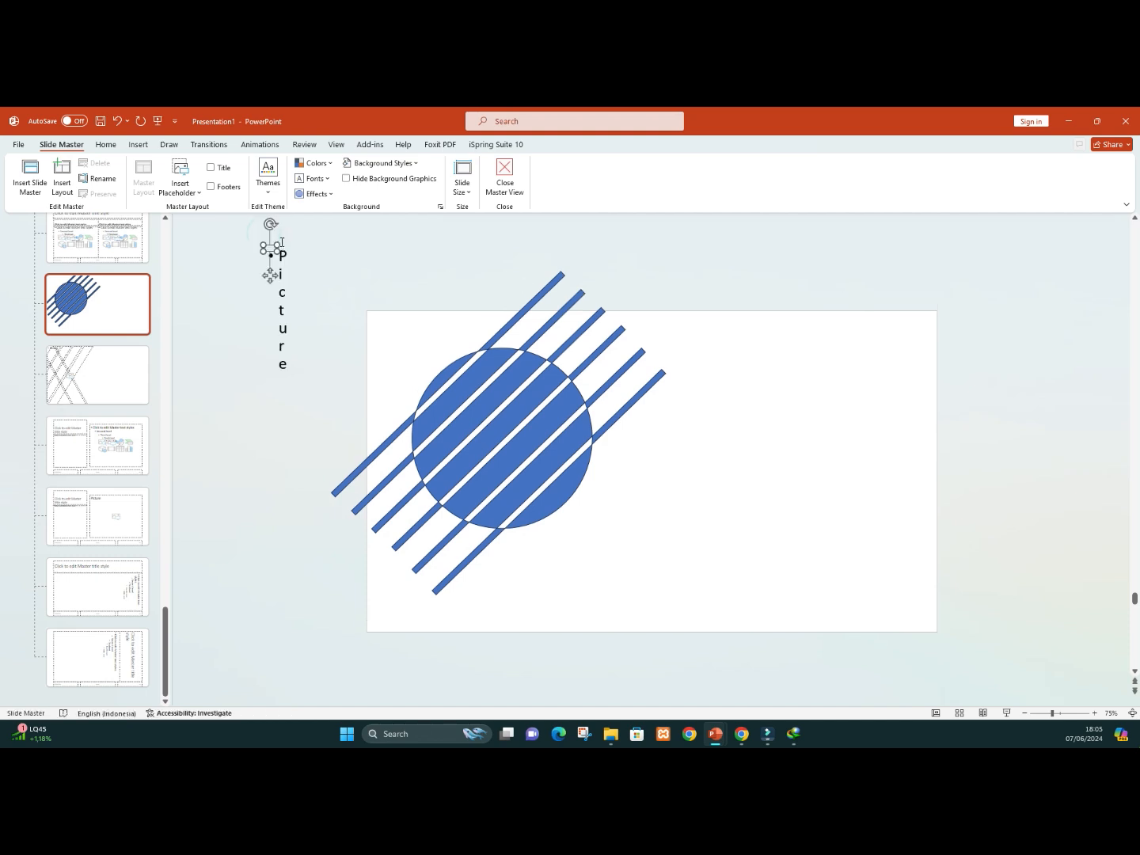
key("ctrl+z")
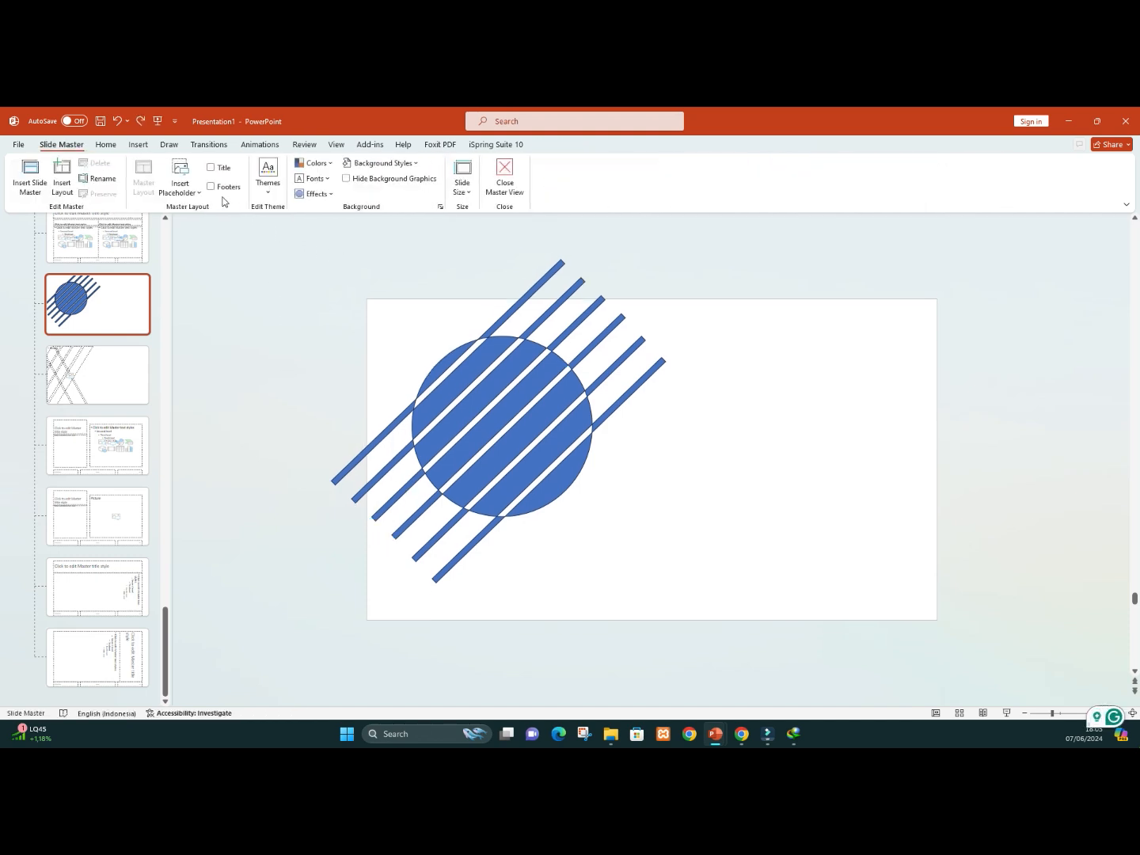
Insert a picture placeholder about 24.3 cm wide and 20.8 cm high covering the striped circle, and send it to the back.
left_click(182, 187)
left_click(201, 264)
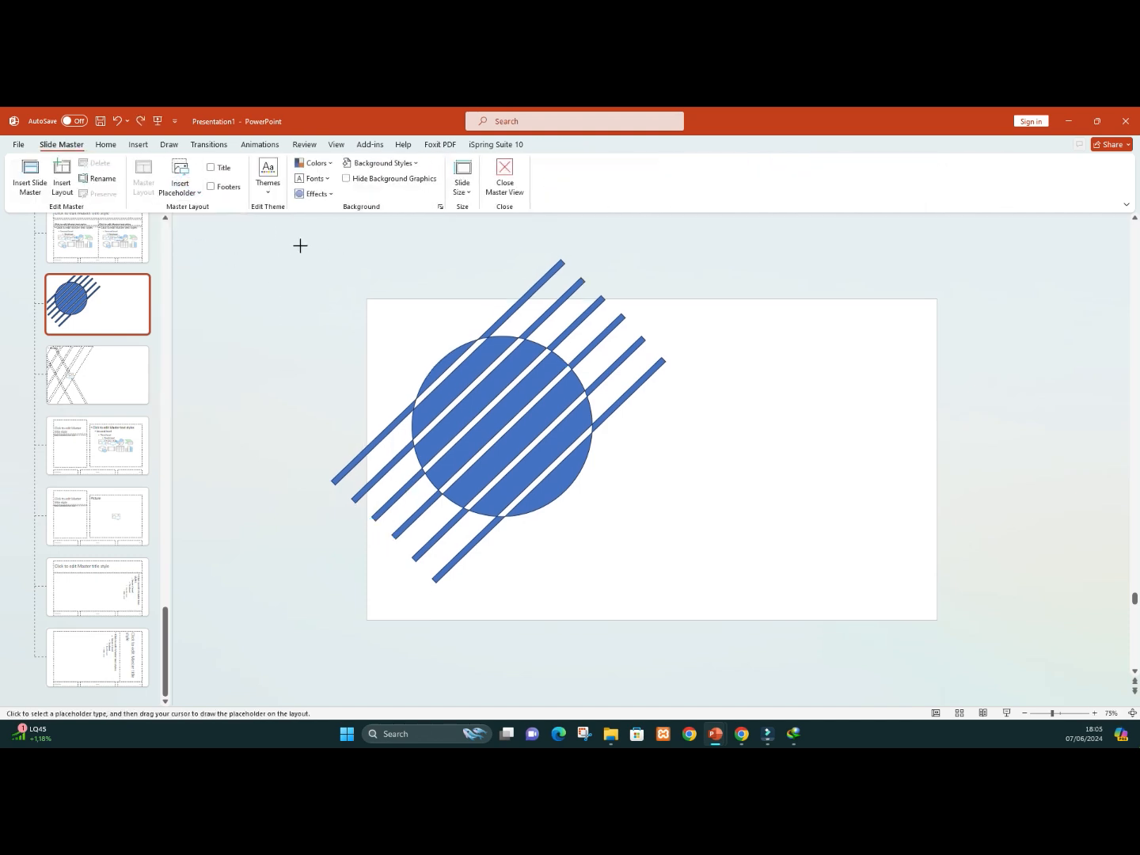
left_click_drag(300, 247, 708, 597)
right_click(630, 467)
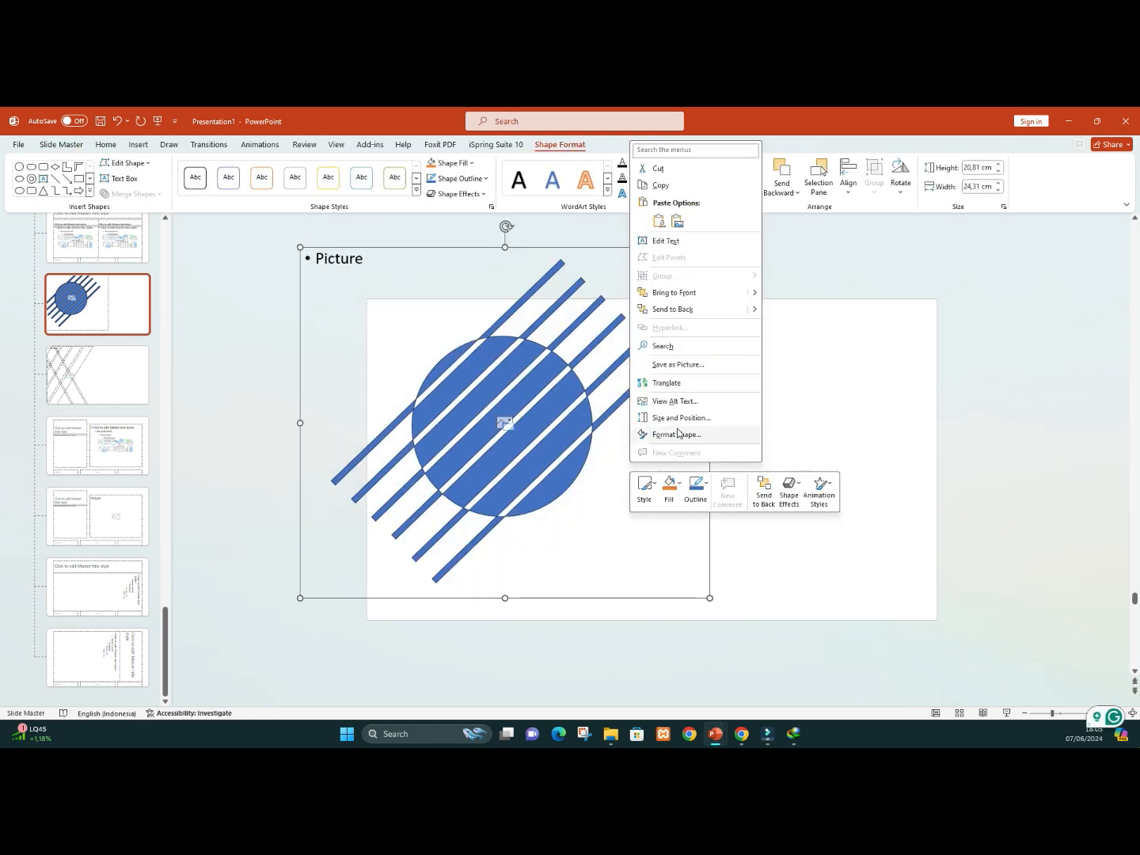
left_click(703, 308)
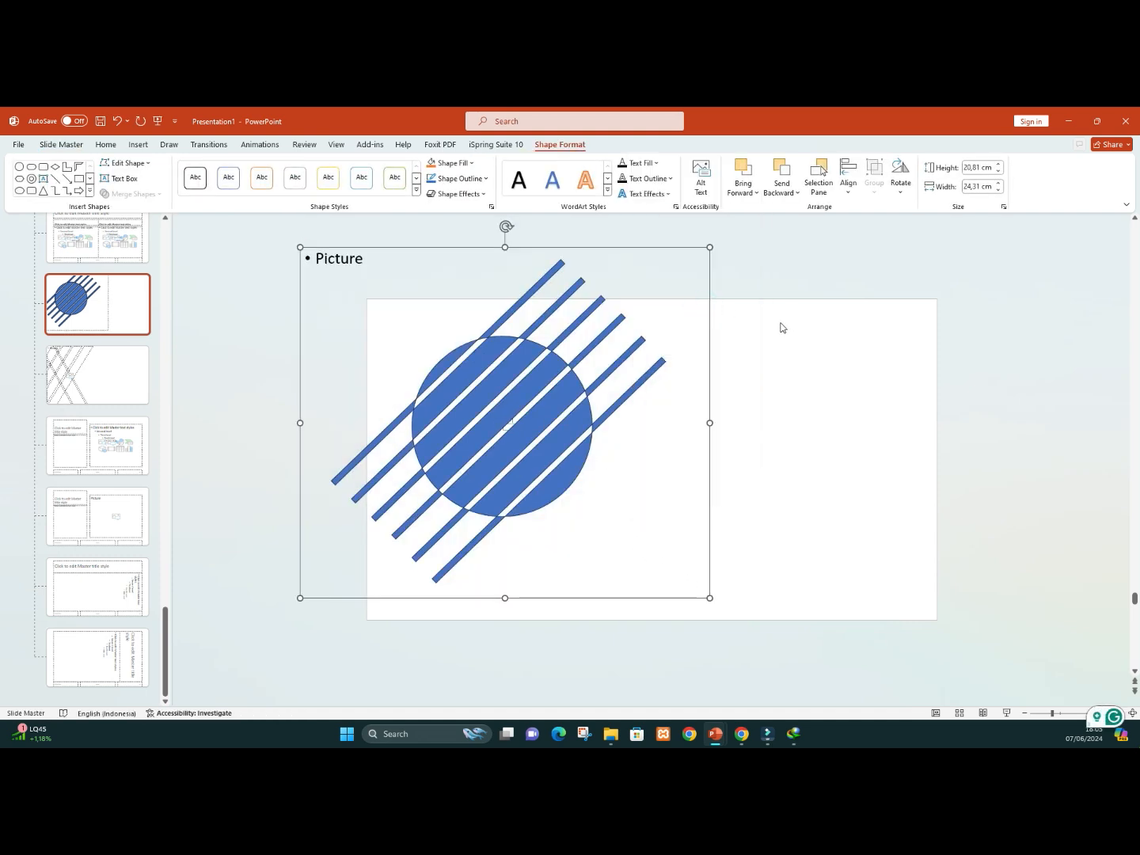
left_click(778, 321)
Select the picture placeholder plus the striped-circle shape and merge them using Intersect.
left_click(703, 405)
left_click(555, 416, "shift")
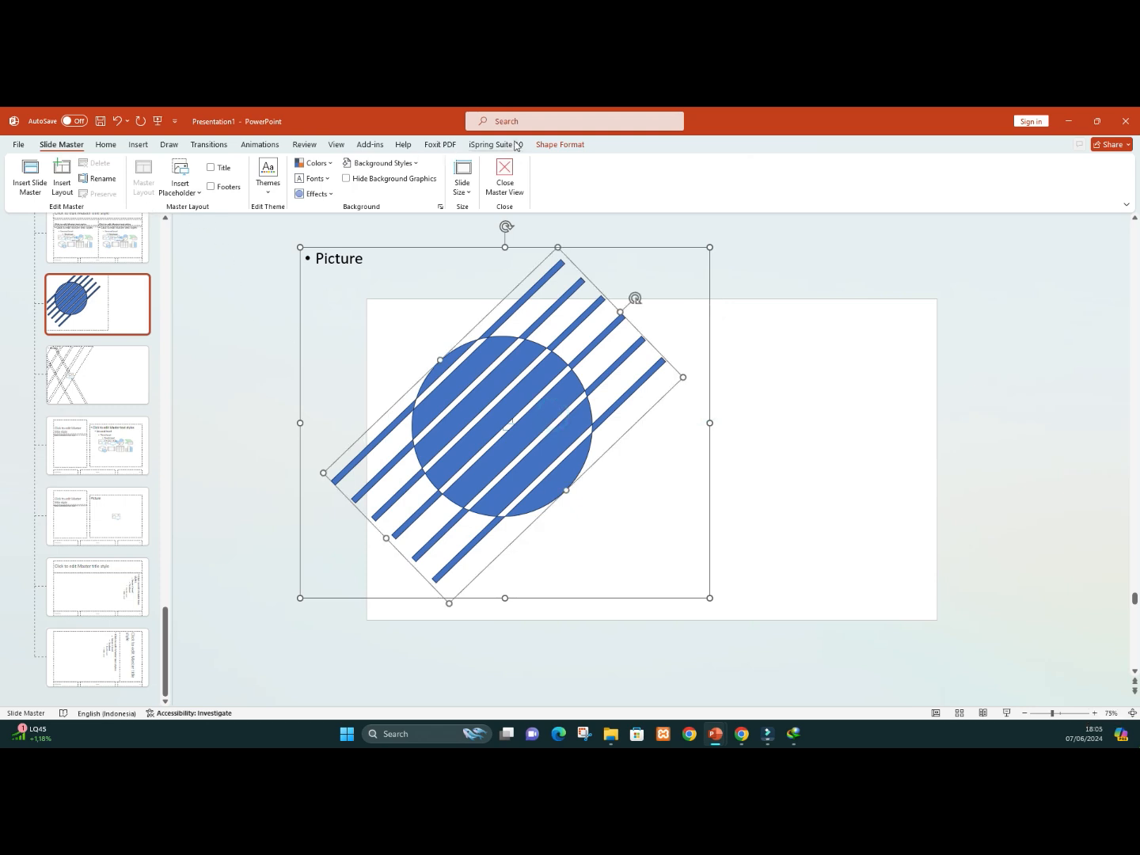
left_click(559, 145)
left_click(155, 194)
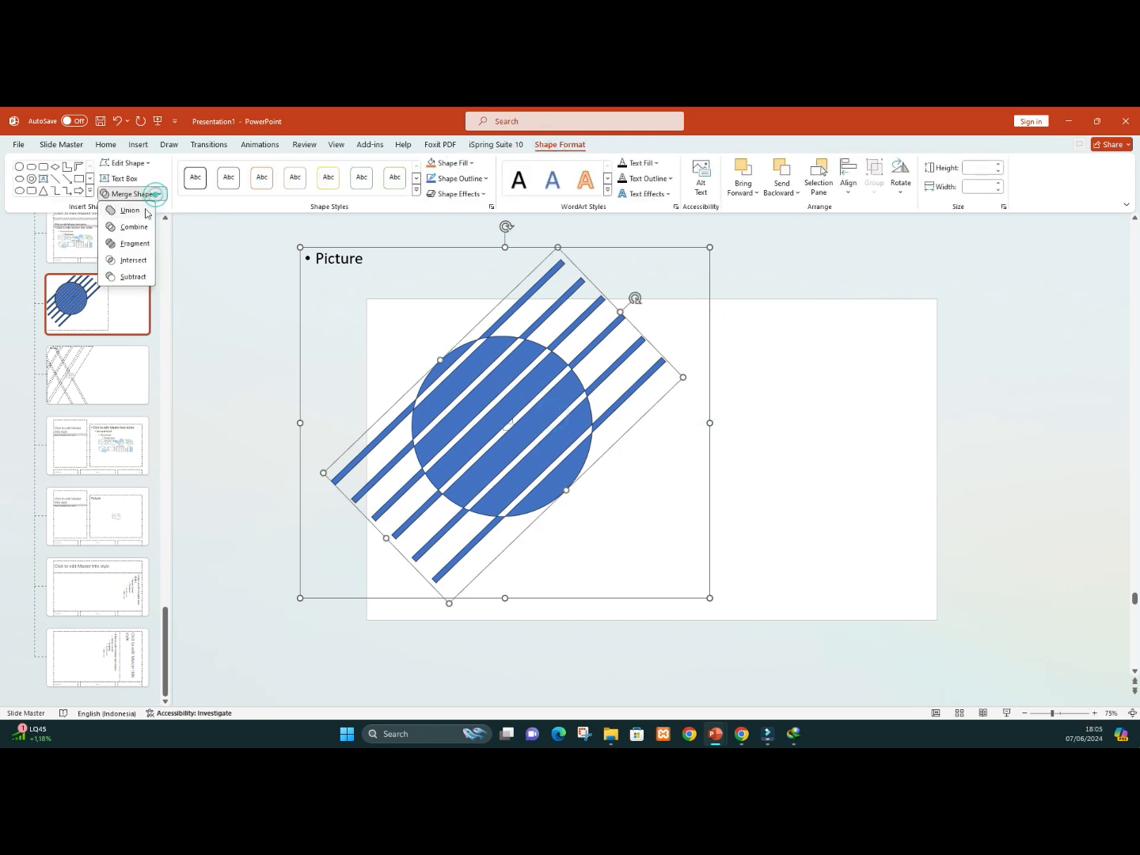
left_click(134, 261)
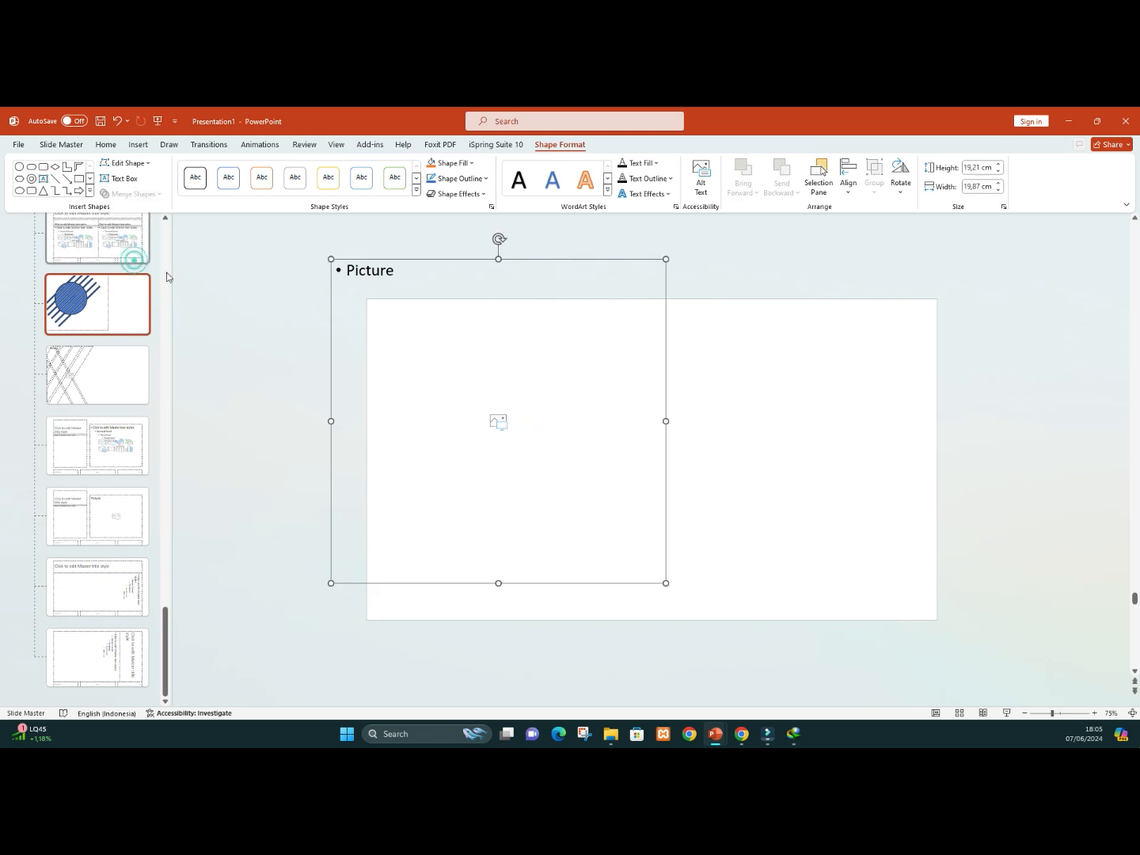
key("ctrl+z")
left_click(760, 303)
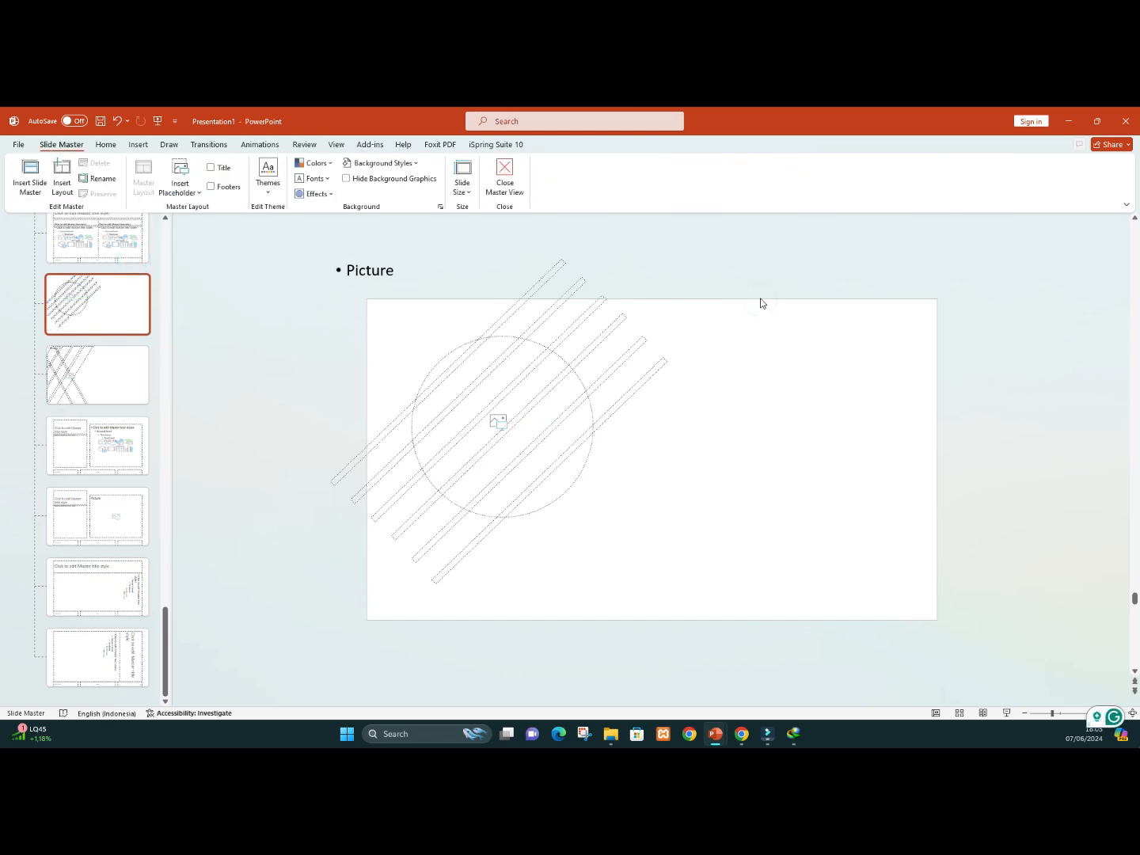
Close the master view and add a slide after slide 16 using the 1_Custom Design Title Only layout.
left_click(496, 175)
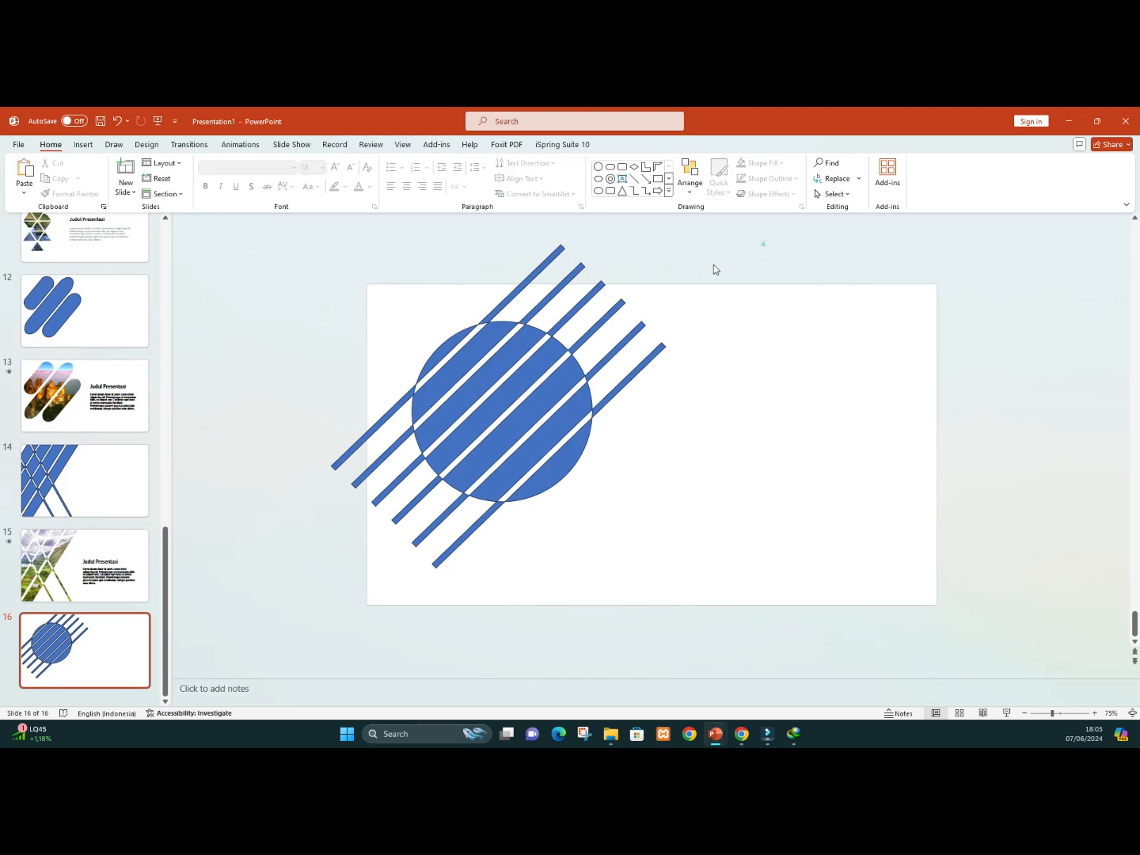
left_click(115, 641)
left_click(136, 194)
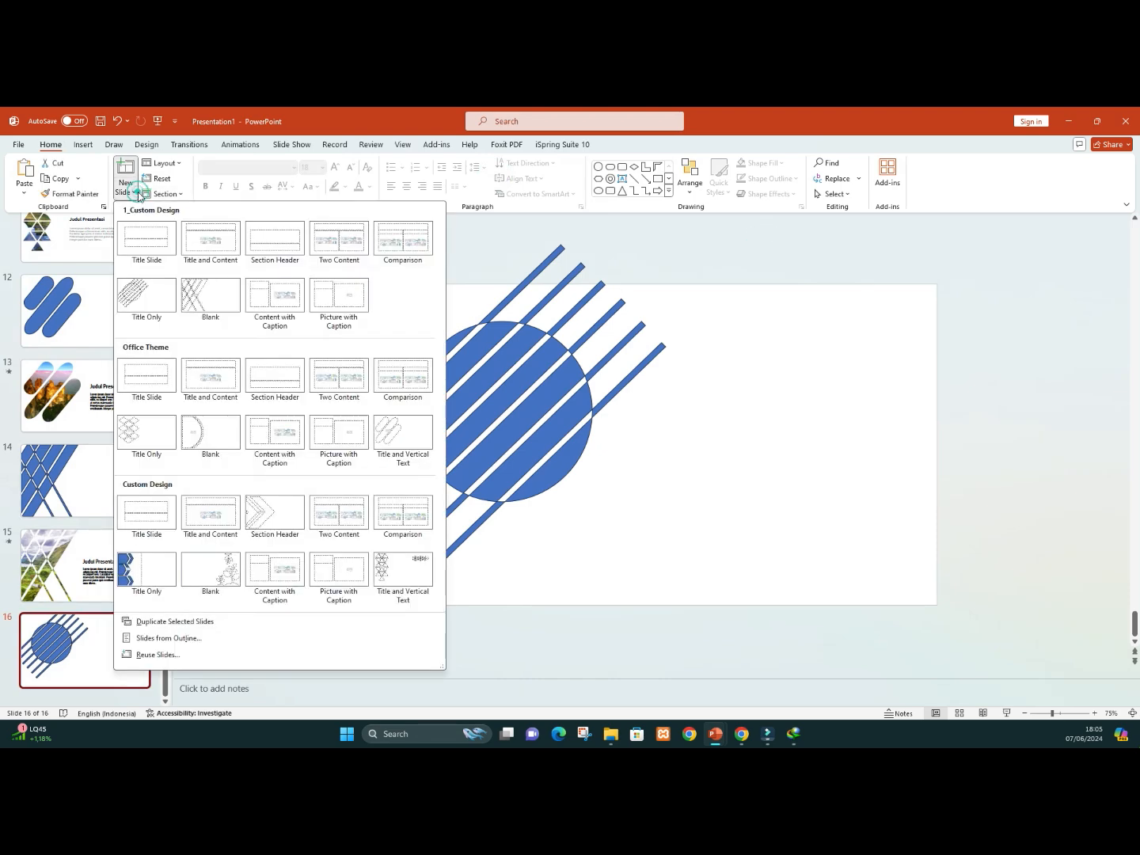
left_click(150, 295)
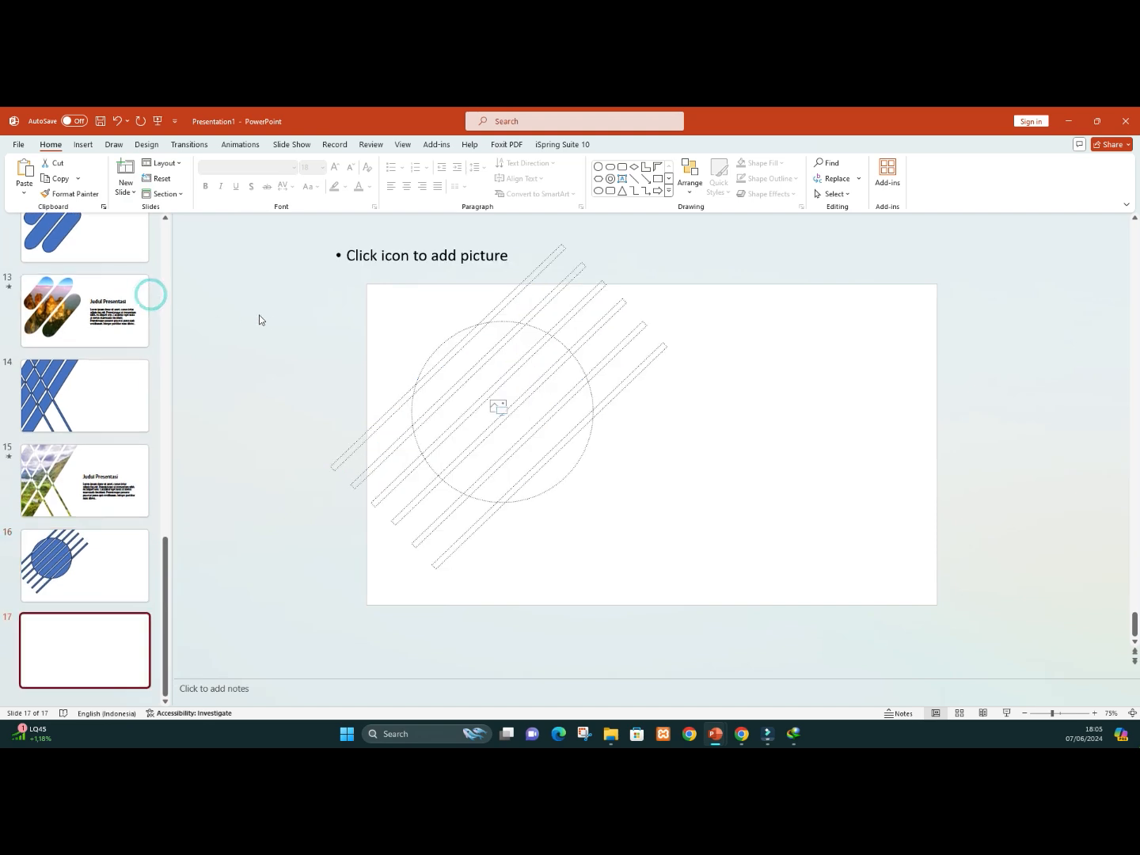
Fill the new slide's striped-circle placeholder with the picture 5a271fbe7101ad7b9647b9e0 (1).webp from the Pictures folder.
left_click(500, 409)
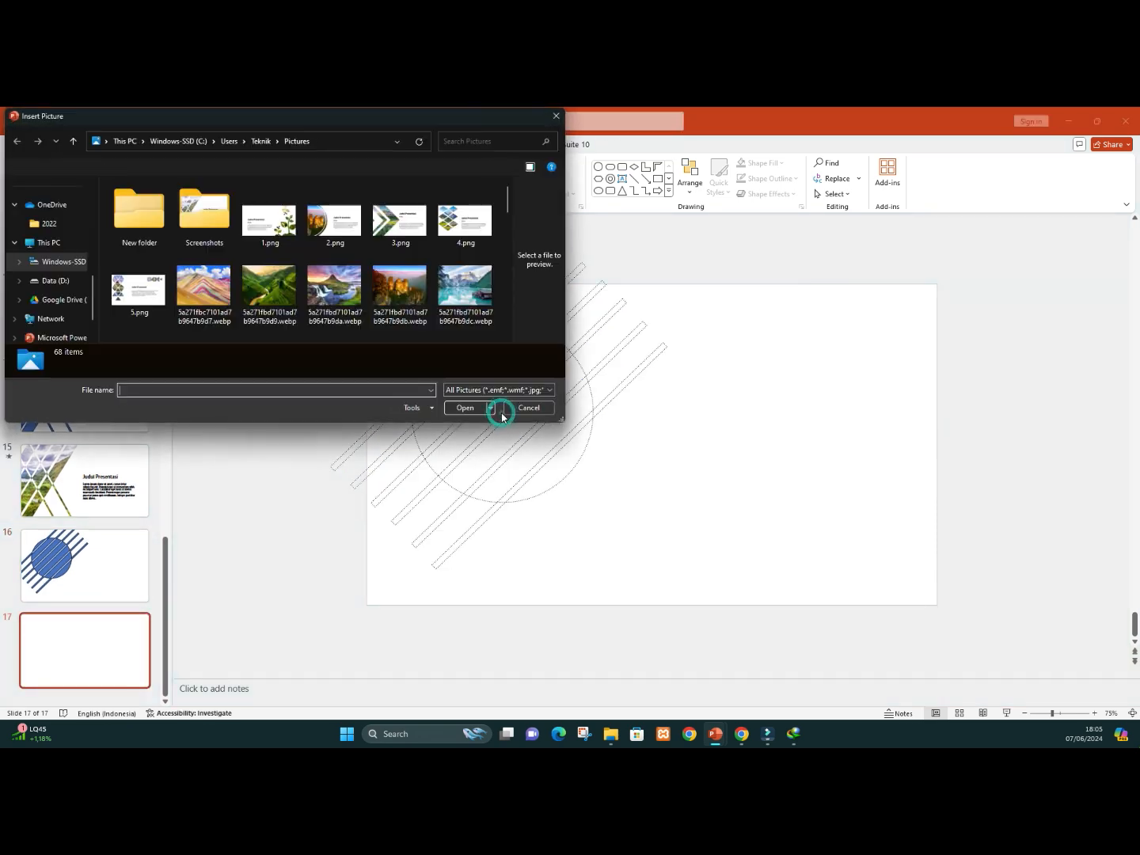
scroll(344, 321, "down", 1)
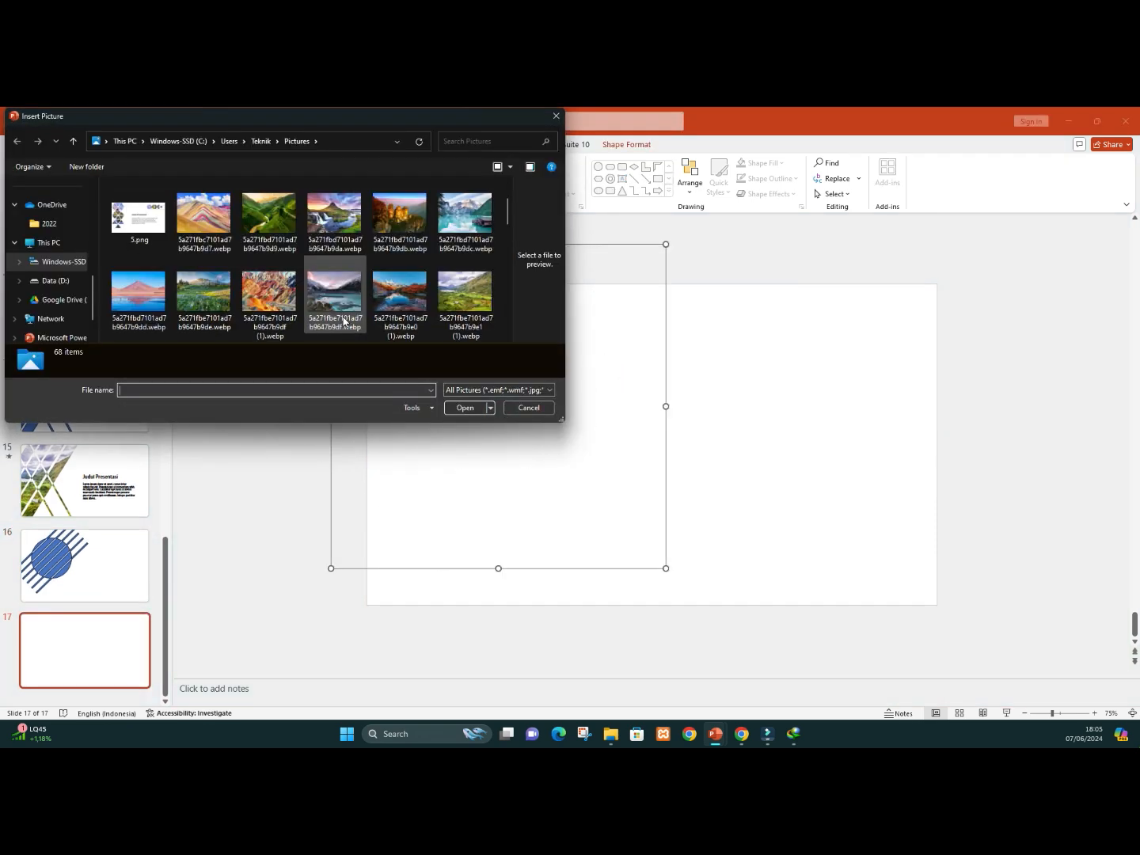
left_click(396, 304)
left_click(472, 406)
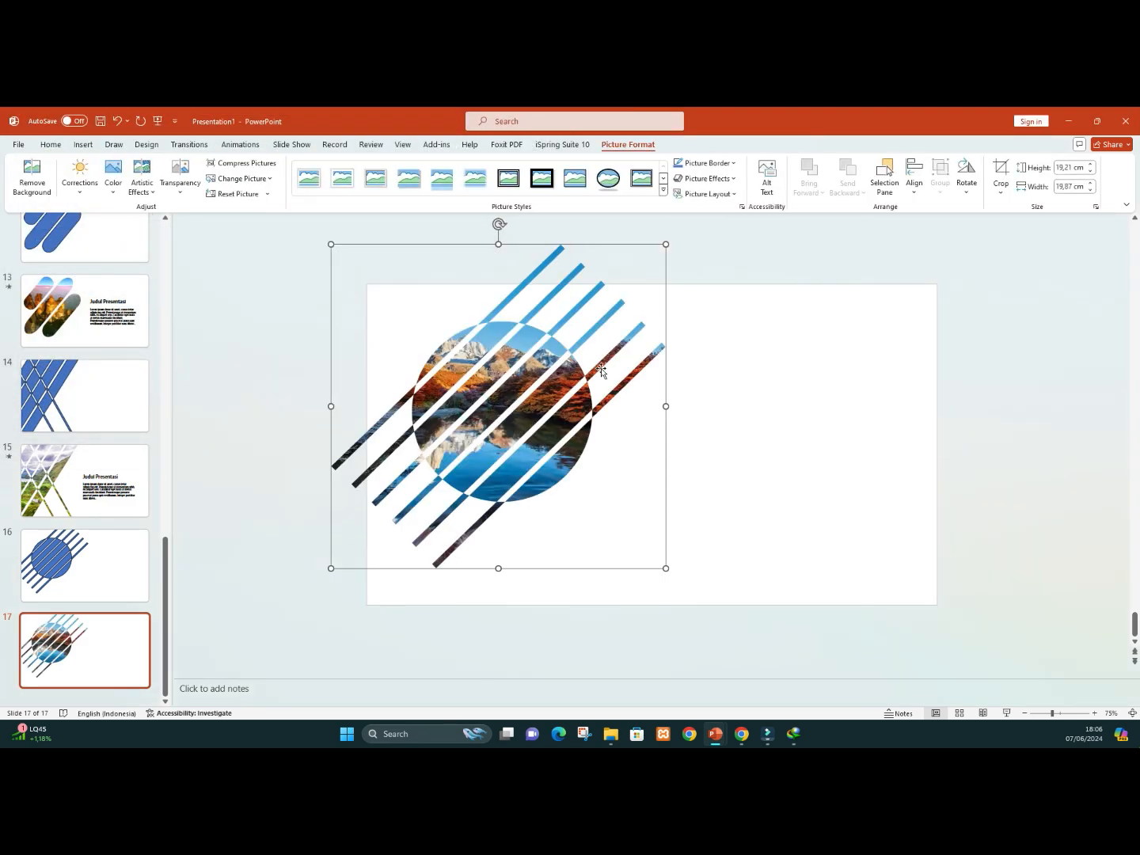
left_click(758, 274)
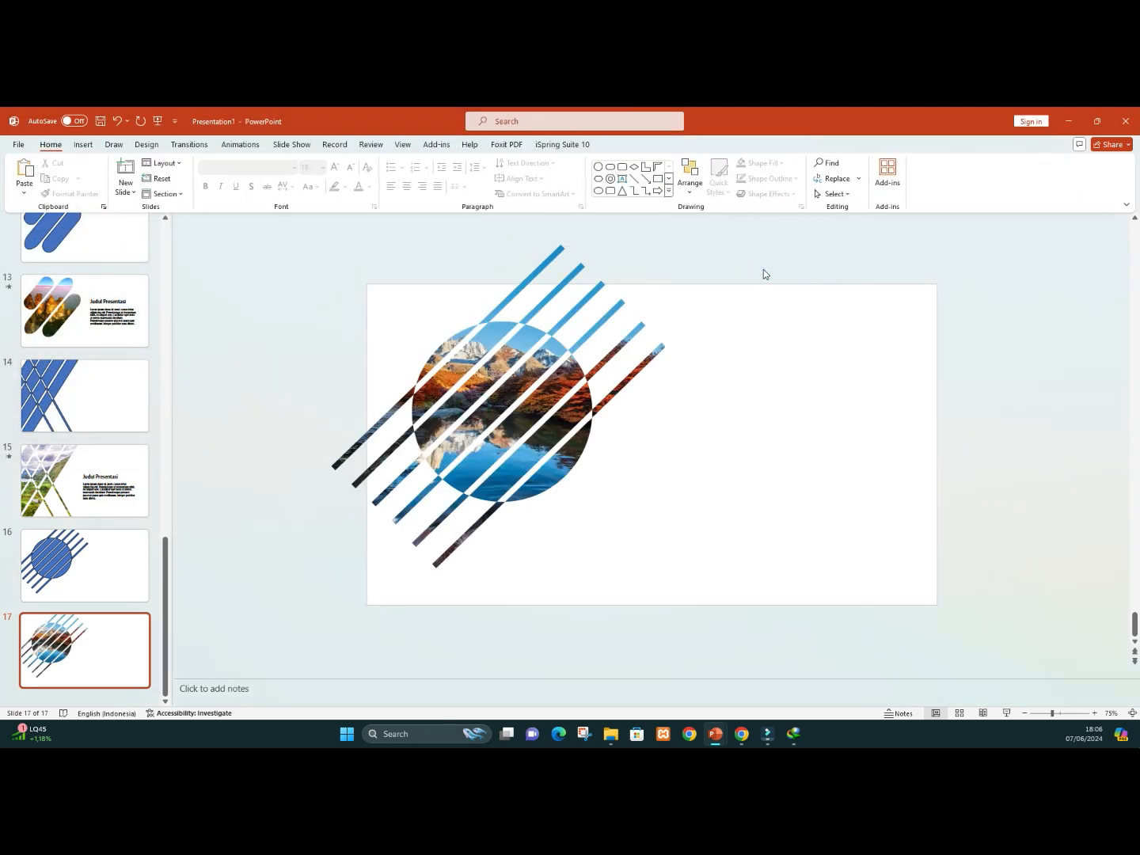